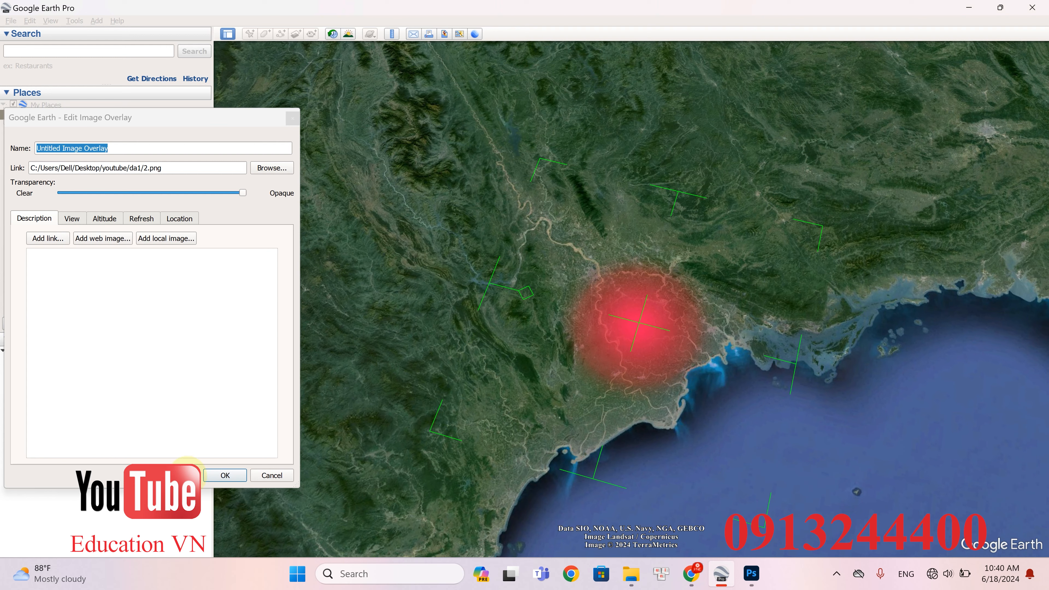
Accept the placement of the image overlay that uses 2.png
click(224, 474)
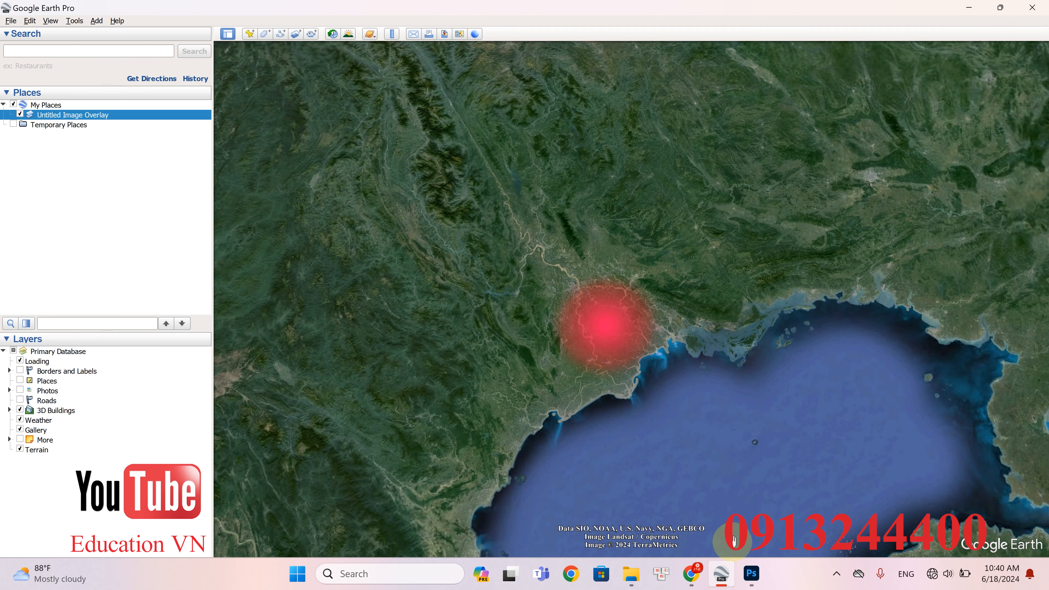
Switch to Photoshop, add a new layer to Untitled-1 and hide the Background layer
click(751, 573)
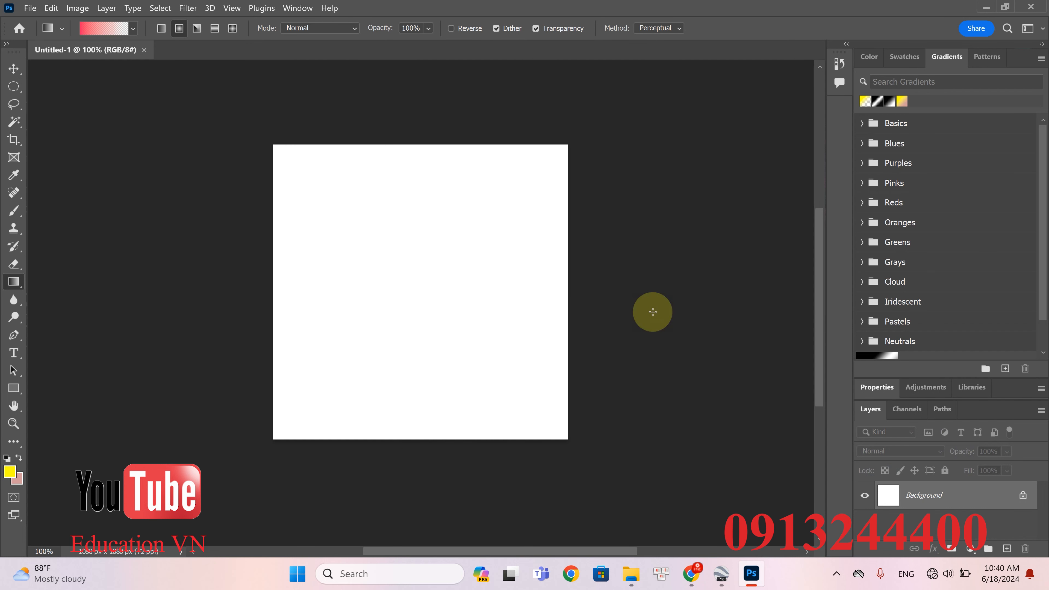
click(1007, 548)
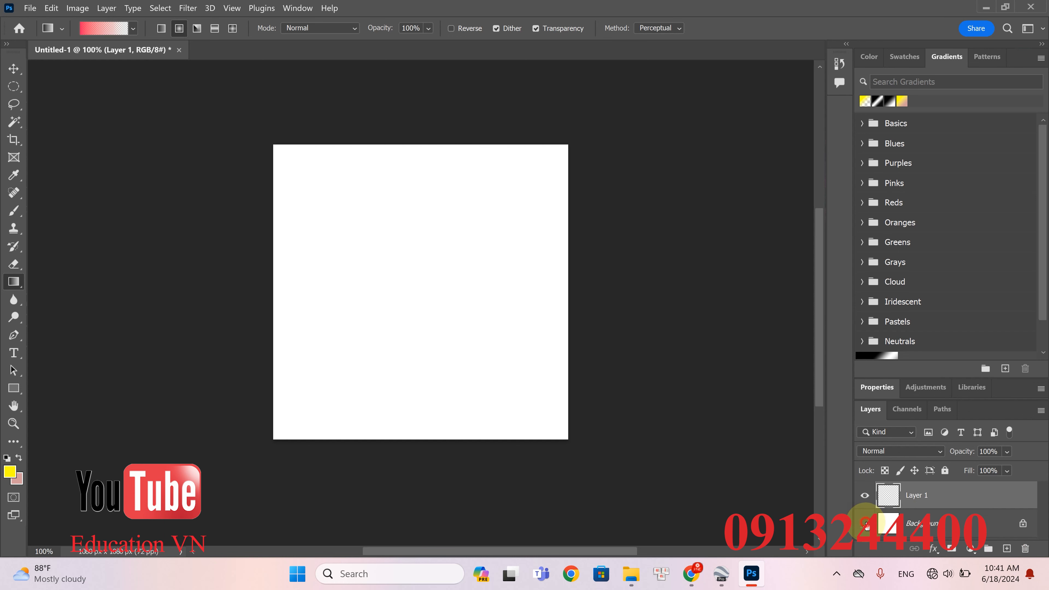
click(866, 522)
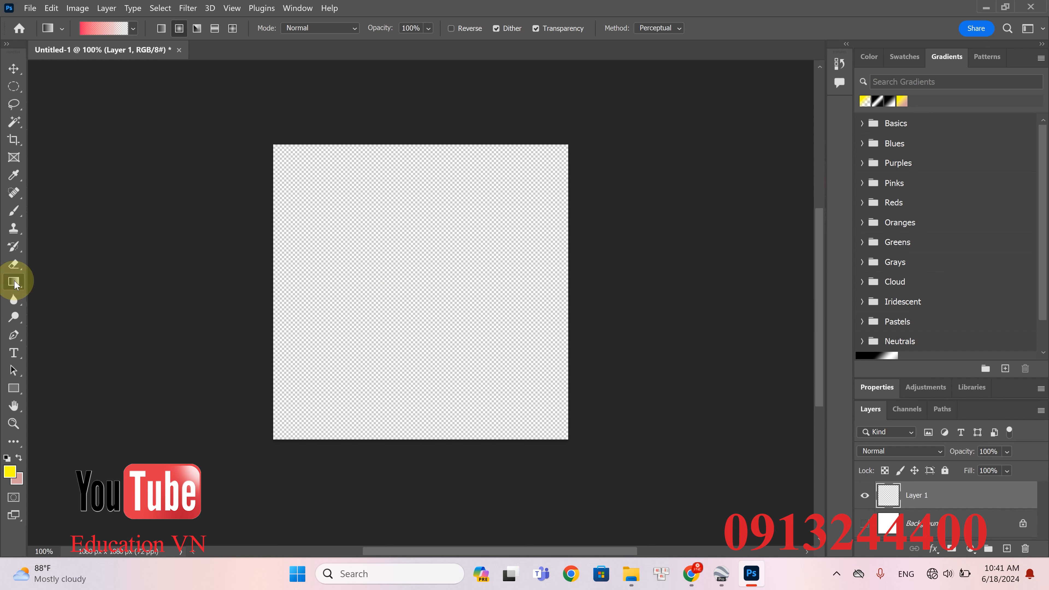
Choose the Gradient tool, review the custom red-to-transparent gradient's color and opacity stops, and accept the gradient
right_click(15, 284)
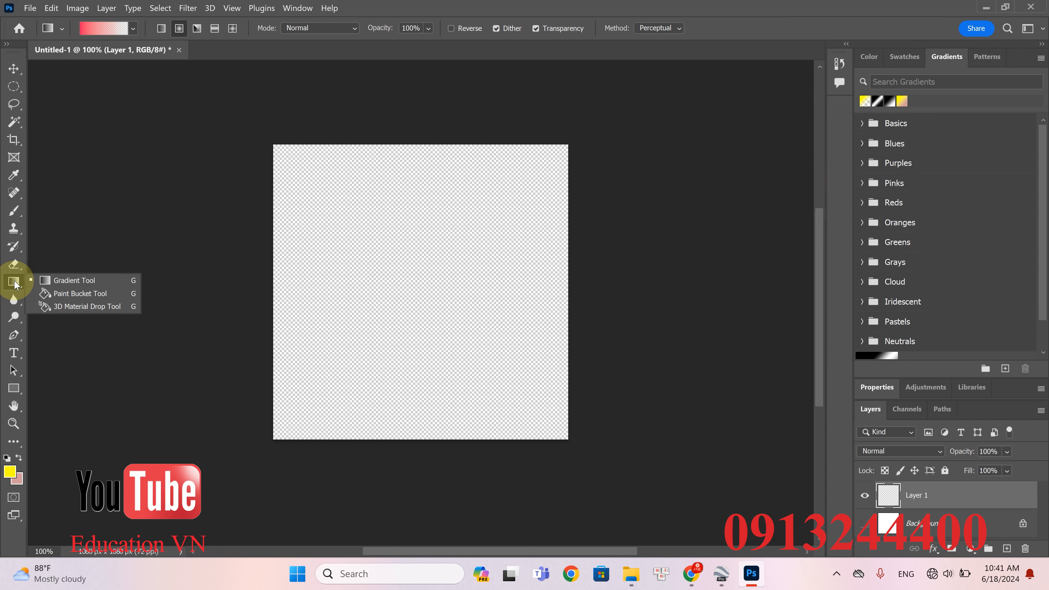
click(20, 287)
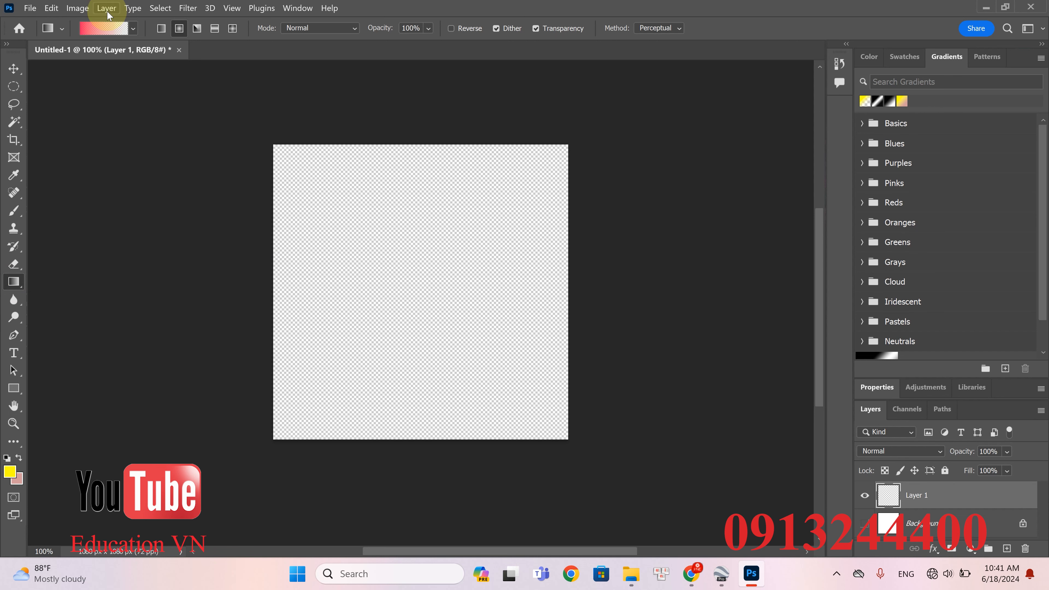
click(111, 28)
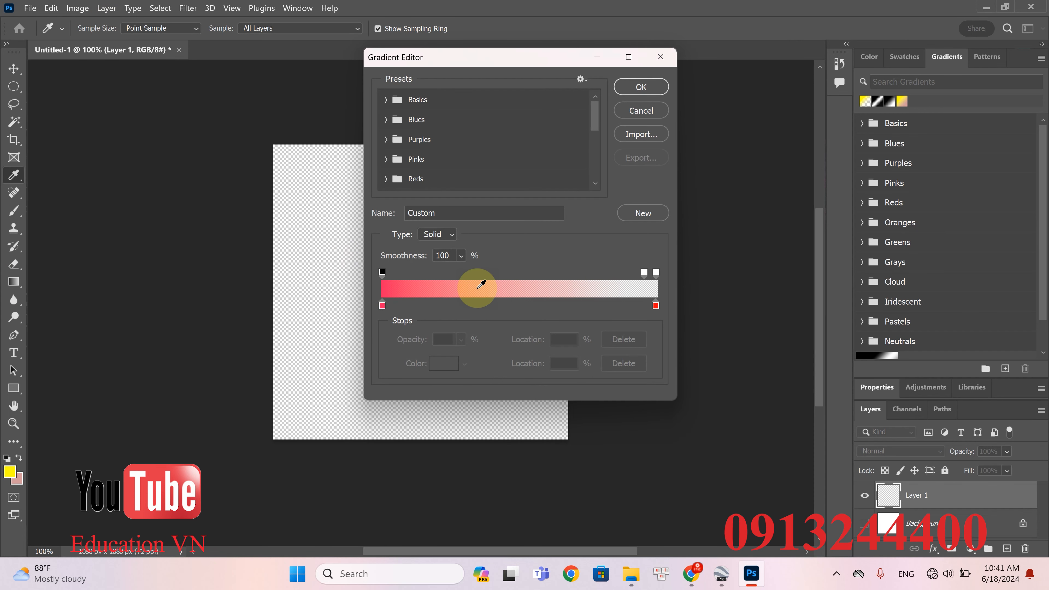
drag(383, 306, 382, 306)
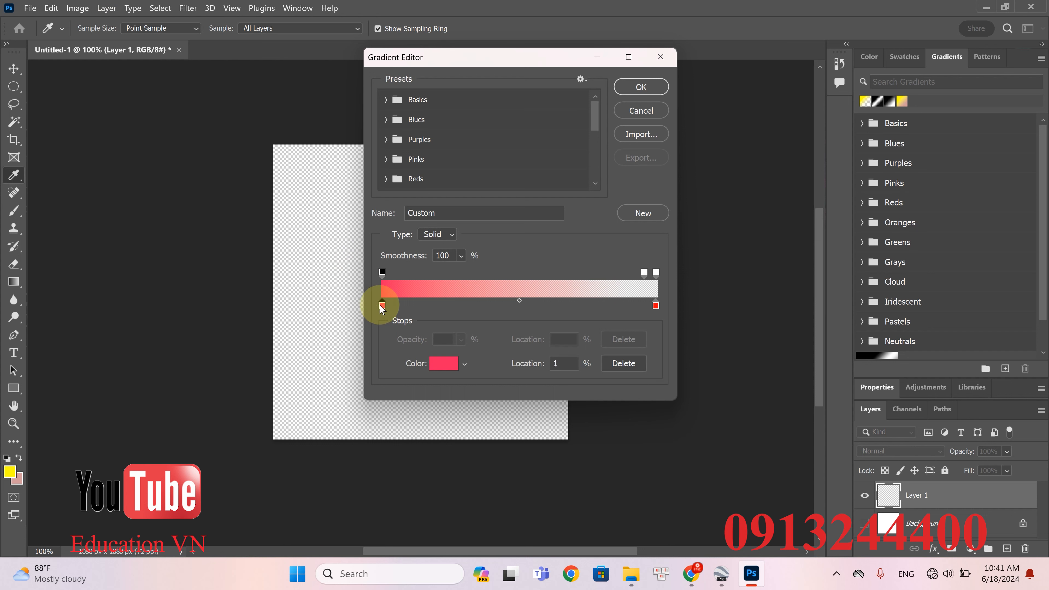
click(656, 306)
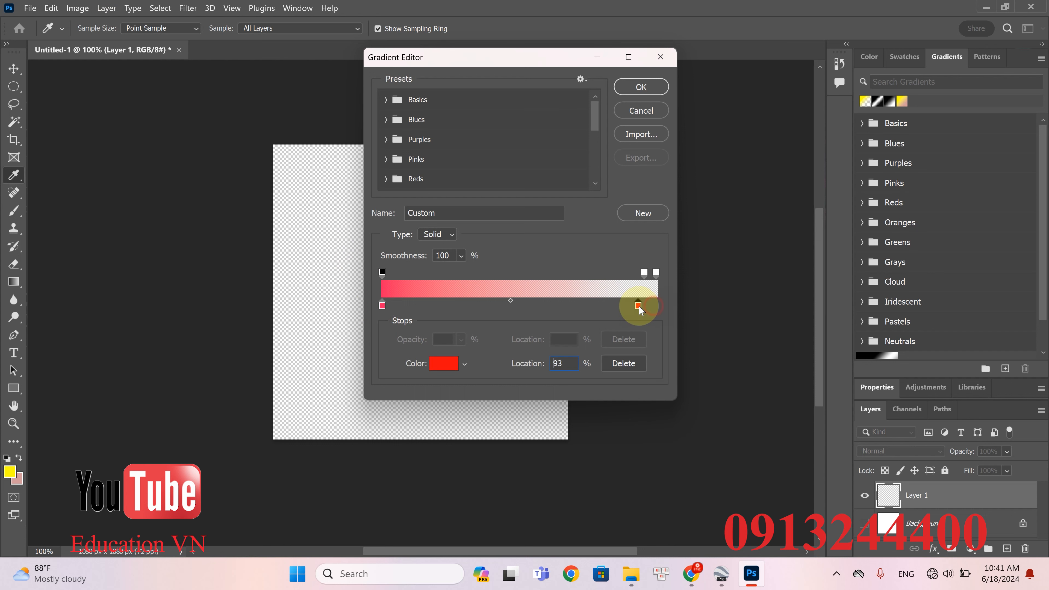
click(379, 274)
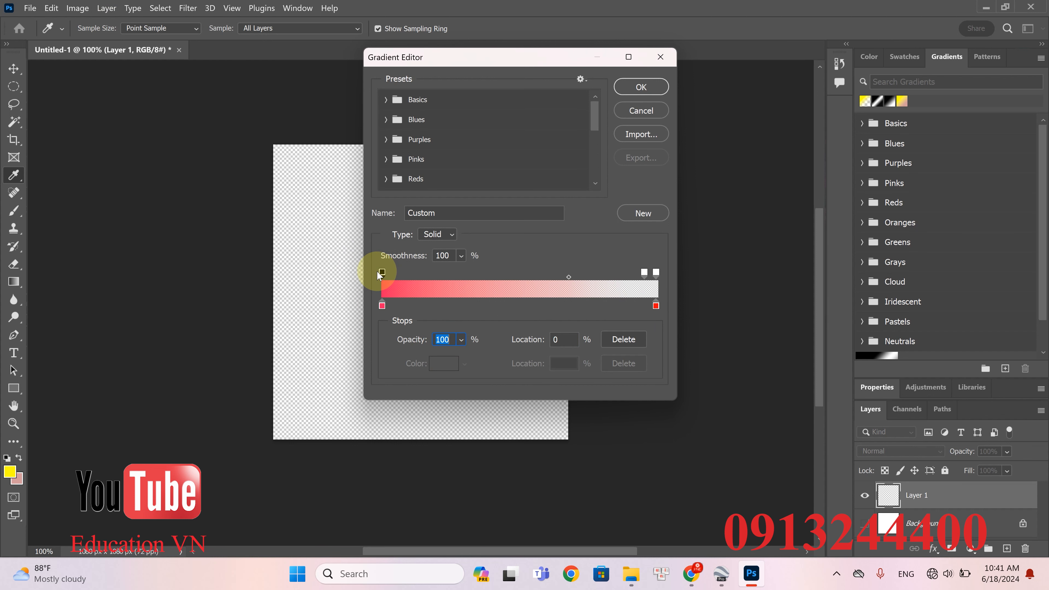
click(650, 88)
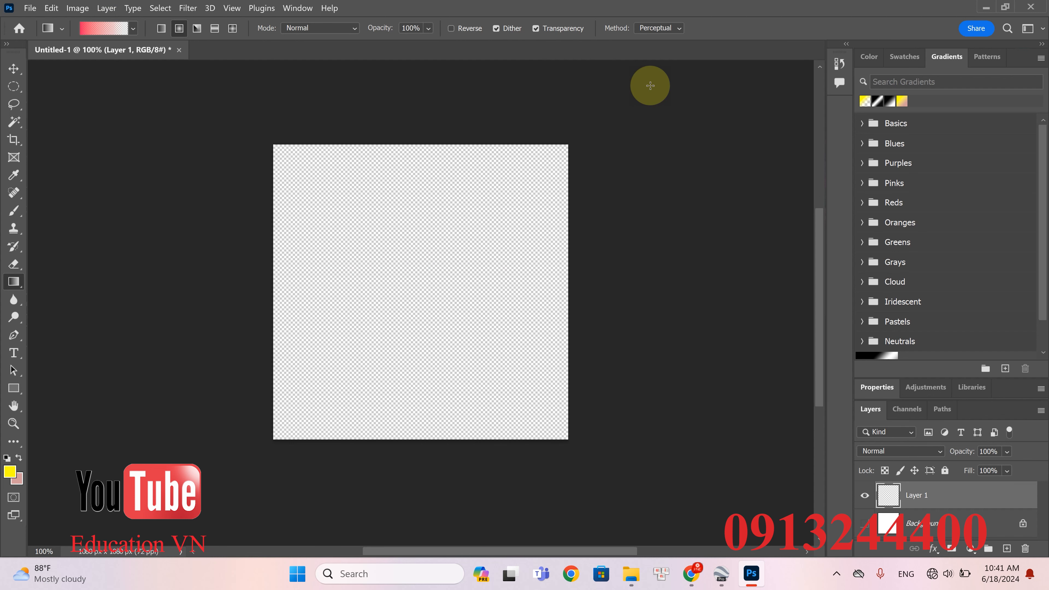
Make a circular selection in the middle of the canvas and fill it with a radial gradient from its centre to its edge
click(15, 88)
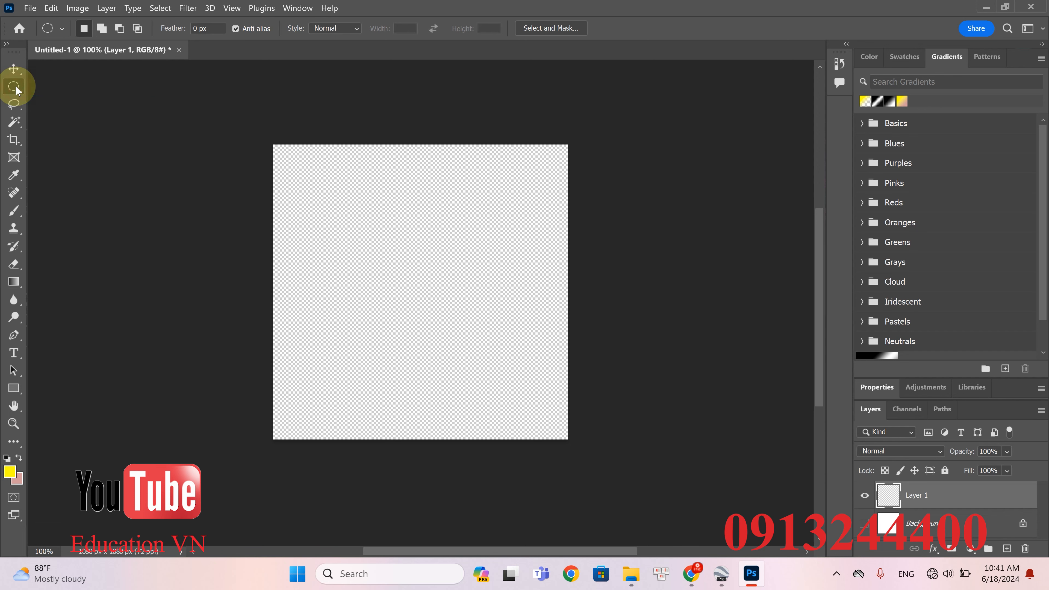
drag(345, 219, 504, 371)
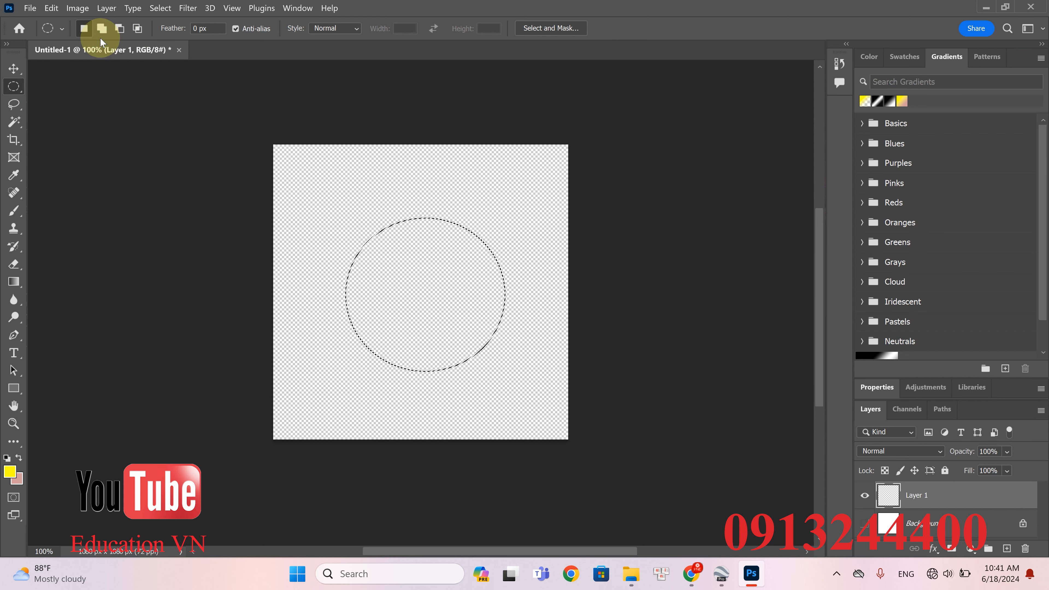
click(13, 388)
click(18, 284)
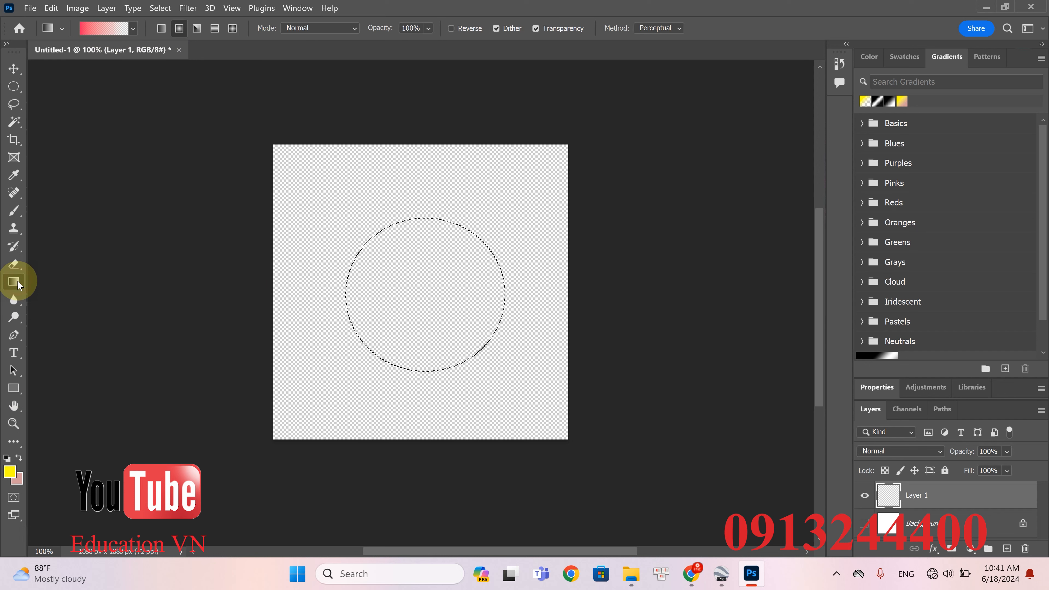
click(178, 30)
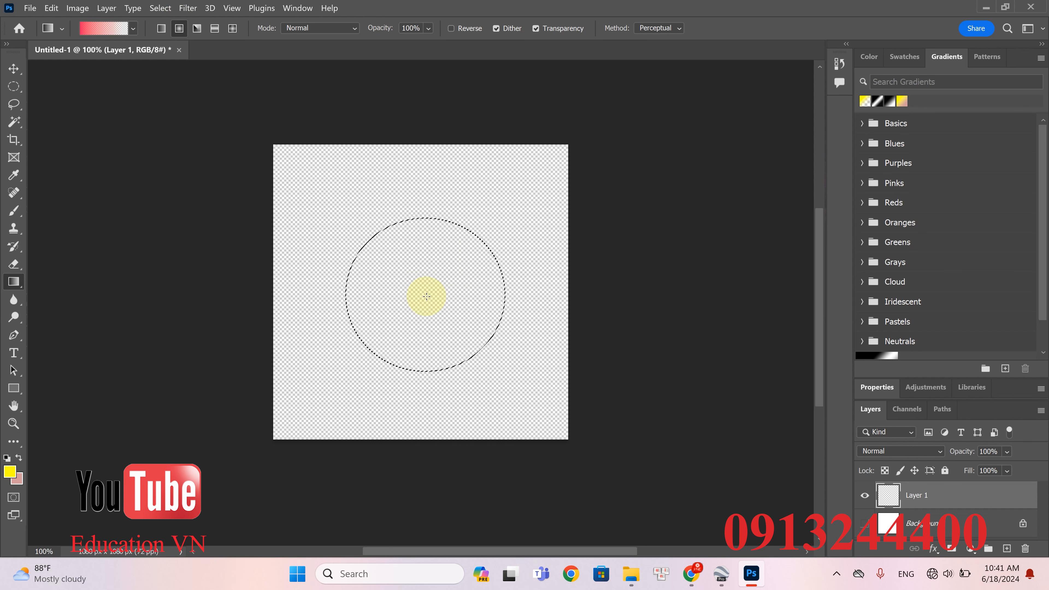
drag(426, 219, 426, 220)
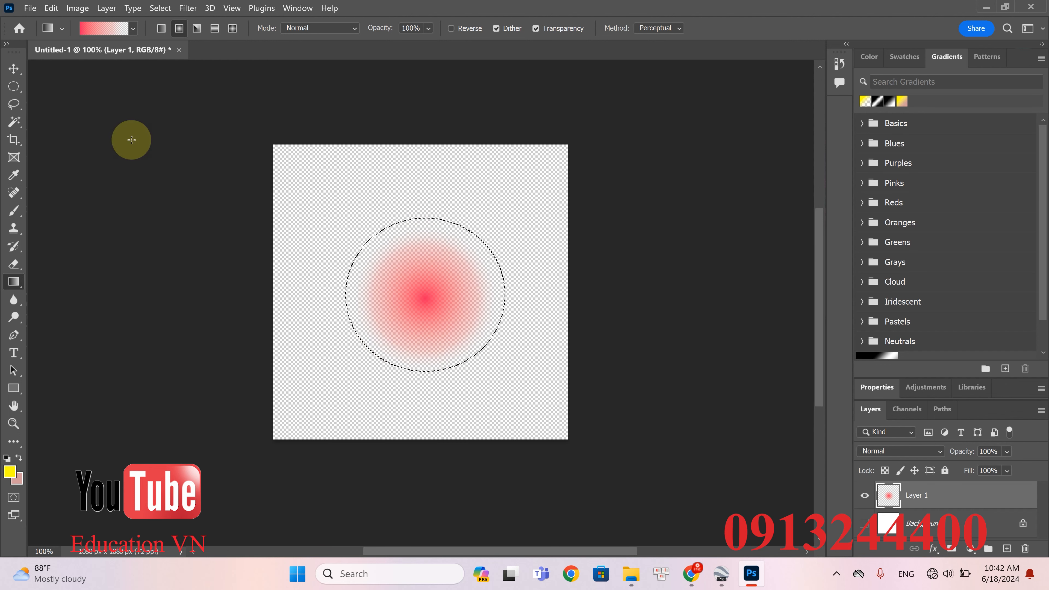
Save the artwork on the computer in the da1 folder as a PNG named 3, using the large file size option
click(30, 8)
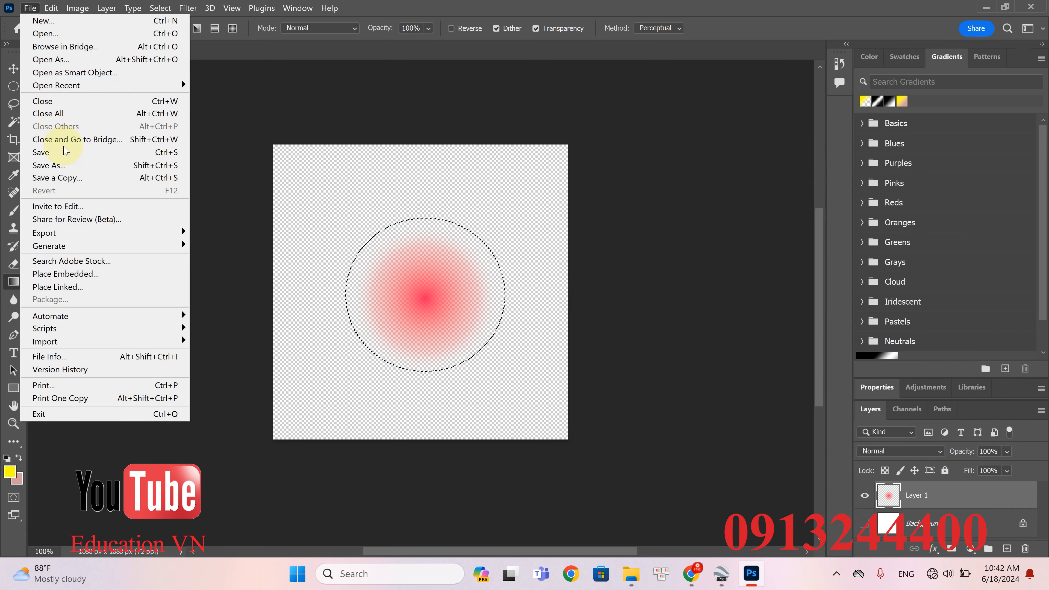
click(57, 166)
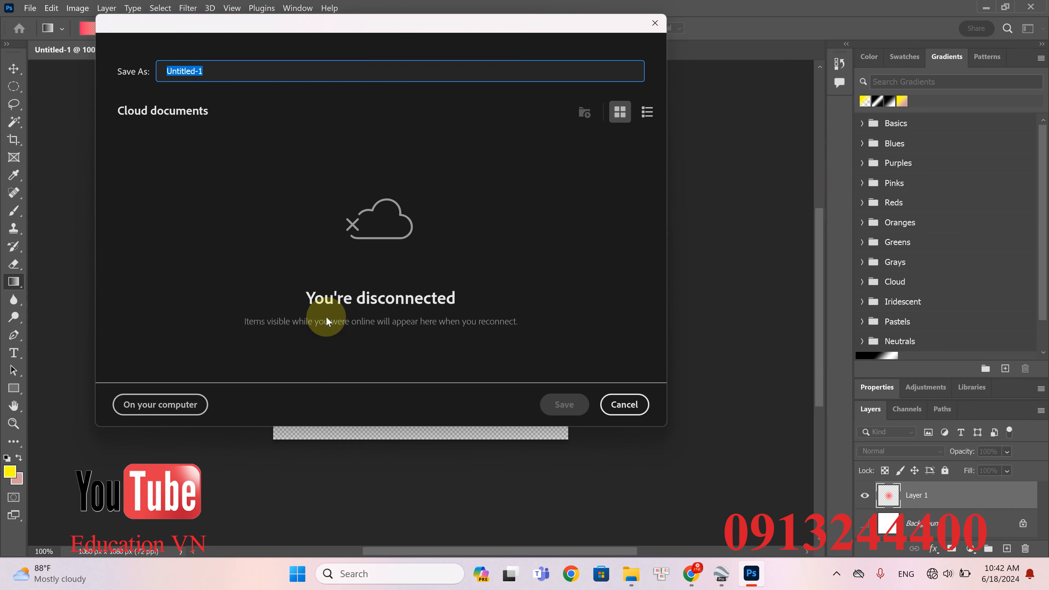
click(159, 402)
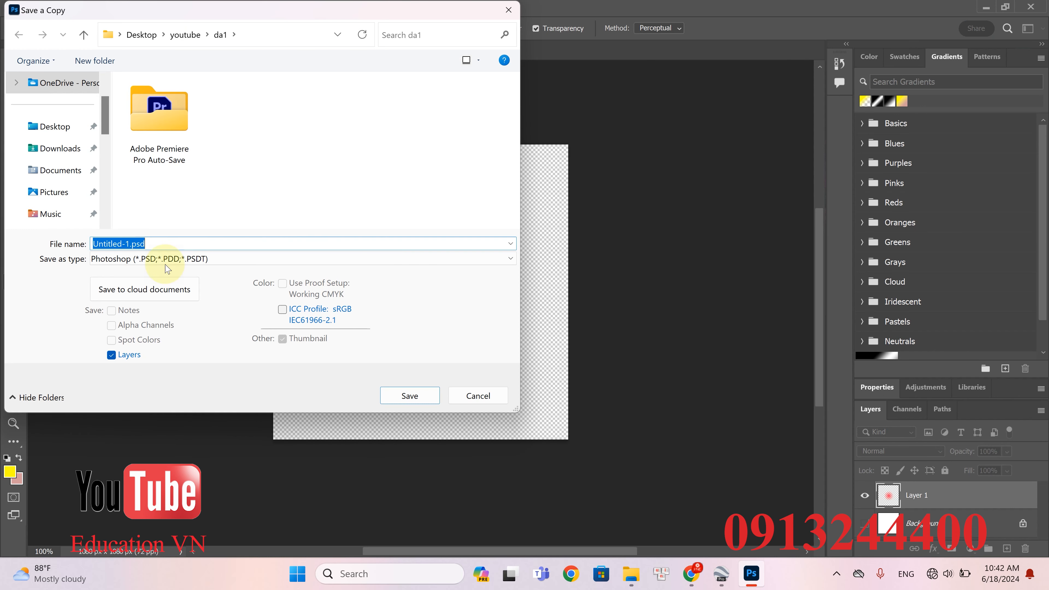
click(169, 259)
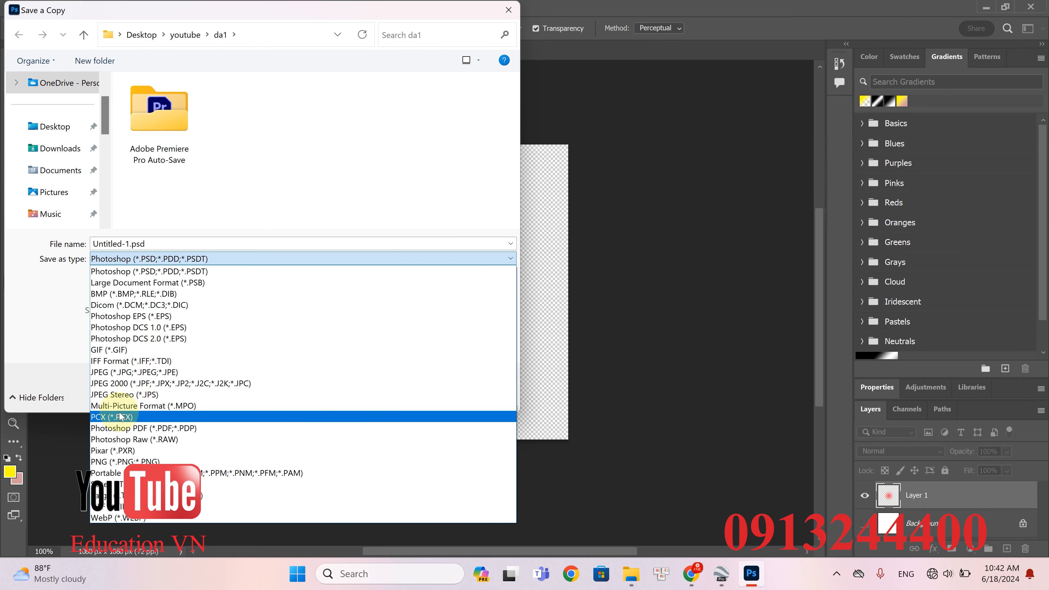
click(121, 461)
click(164, 243)
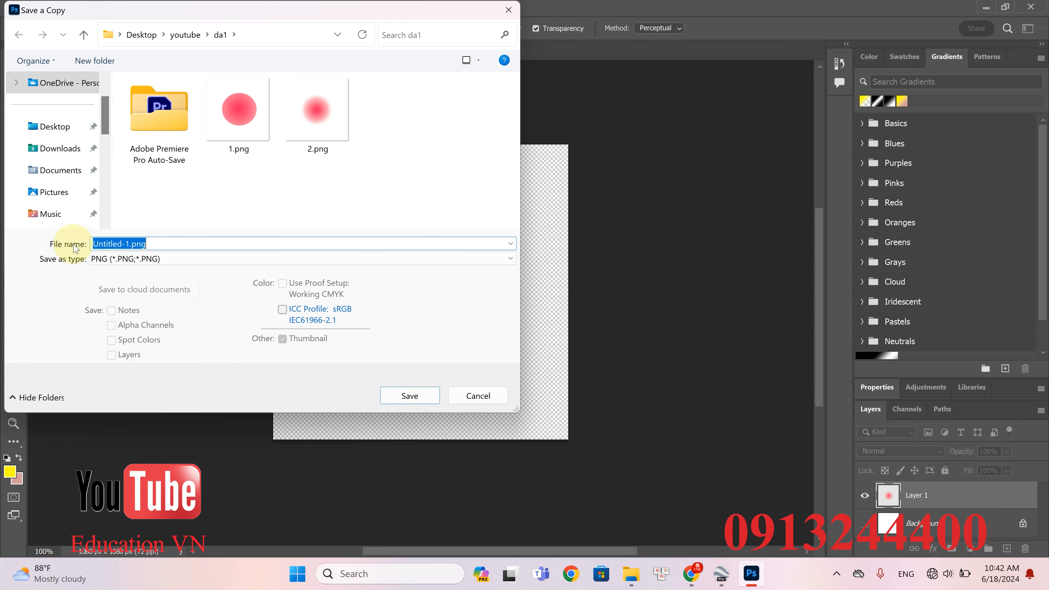
text(3)
click(407, 394)
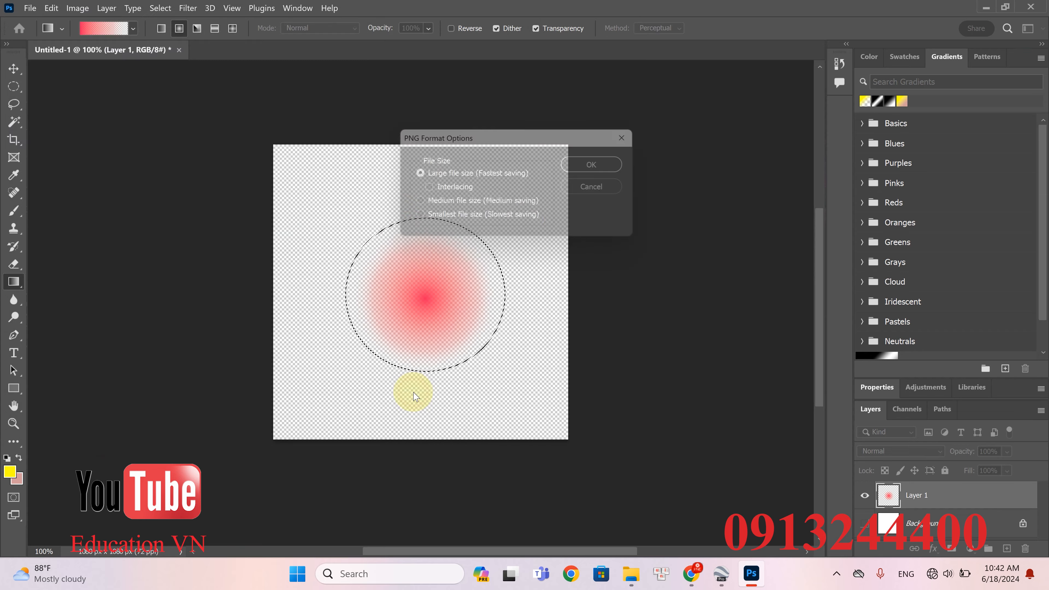
click(615, 160)
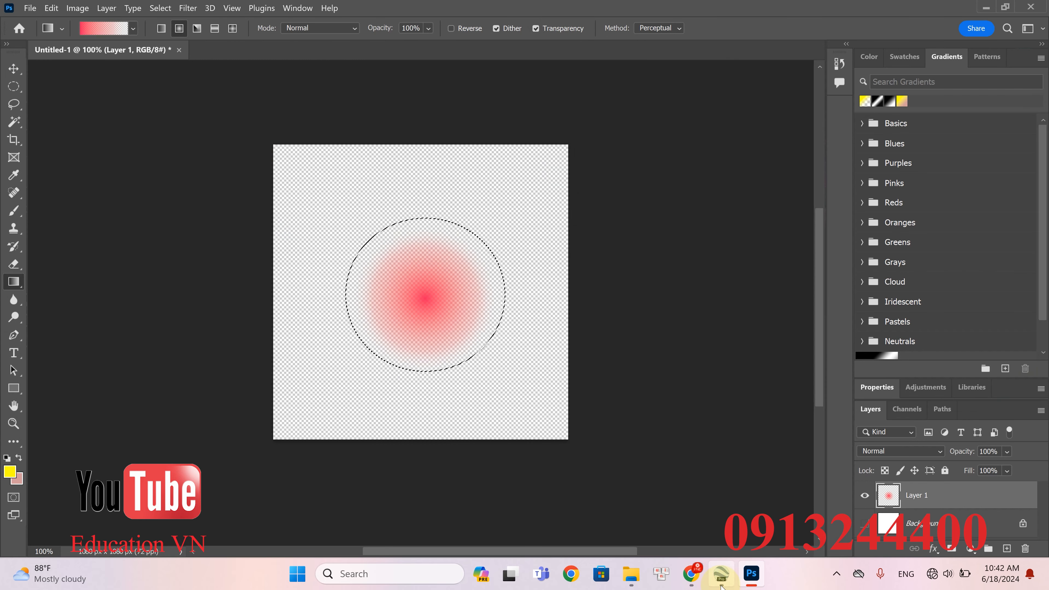
Switch to Google Earth Pro and add an image overlay over the large island using 4.png from the da1 folder
click(721, 575)
scroll(497, 328, down, 5)
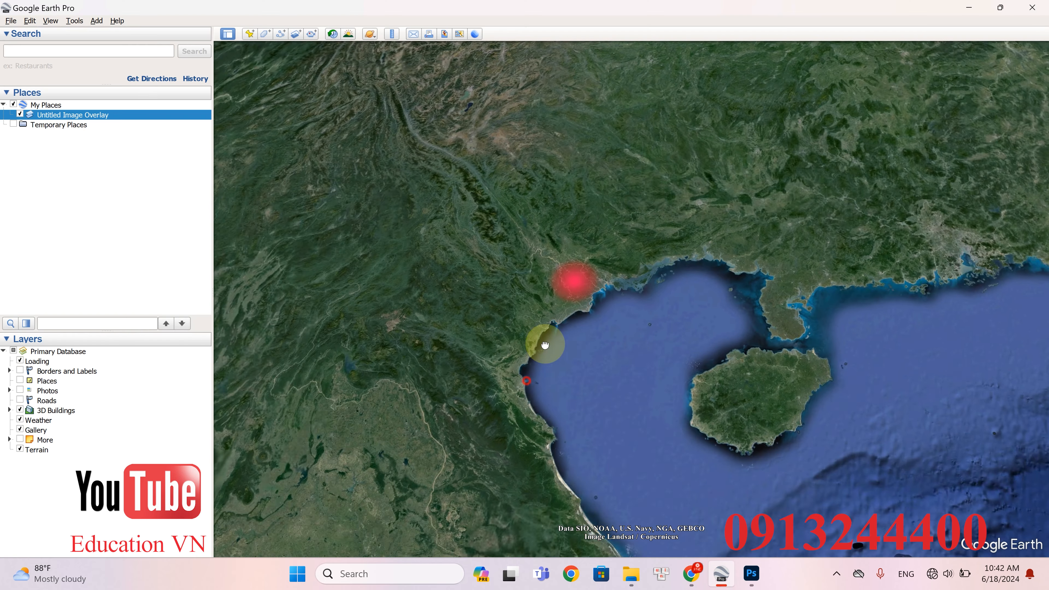
scroll(784, 344, up, 5)
drag(788, 344, 592, 358)
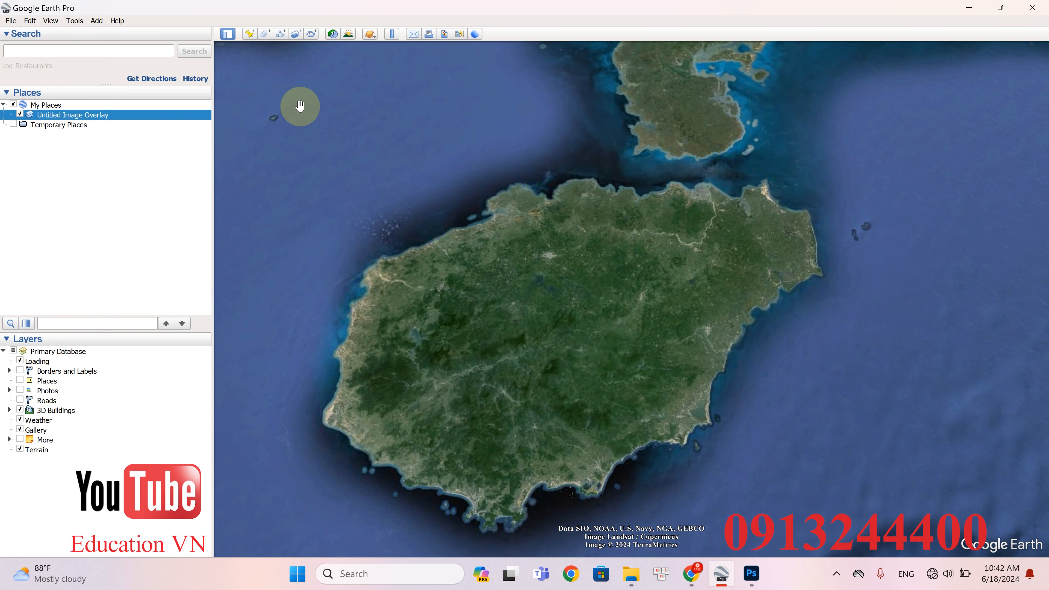
click(308, 37)
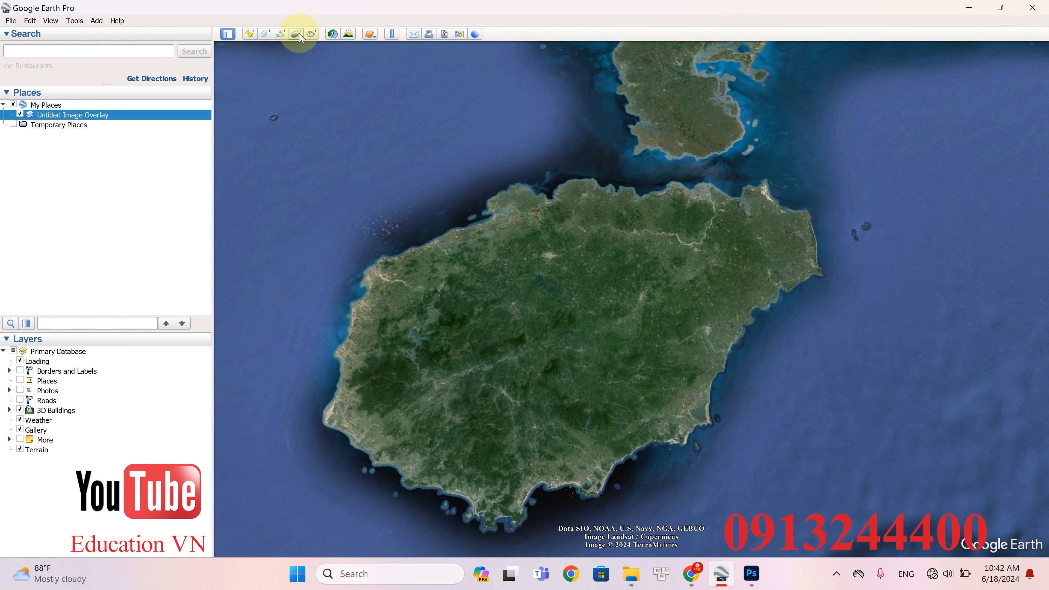
click(300, 36)
click(277, 170)
double_click(459, 232)
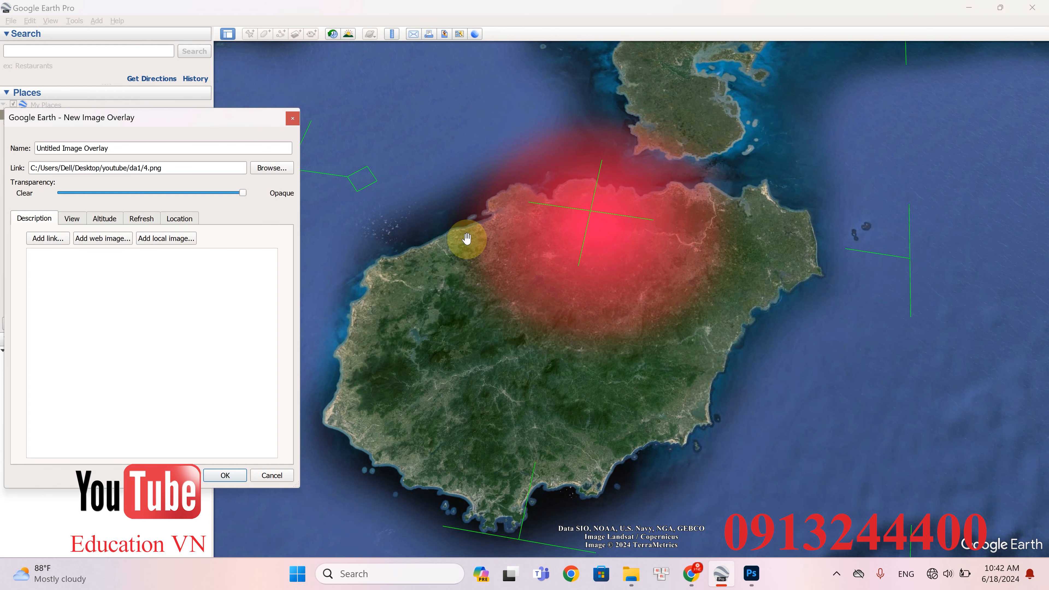
scroll(593, 305, down, 2)
click(225, 475)
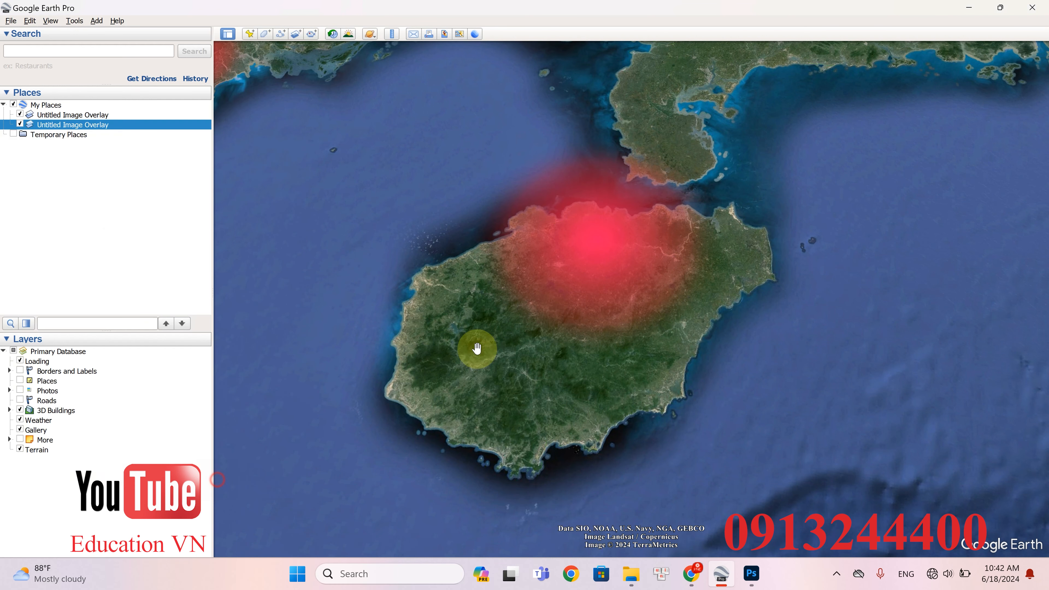
Hide the first image overlay in My Places
right_click(84, 129)
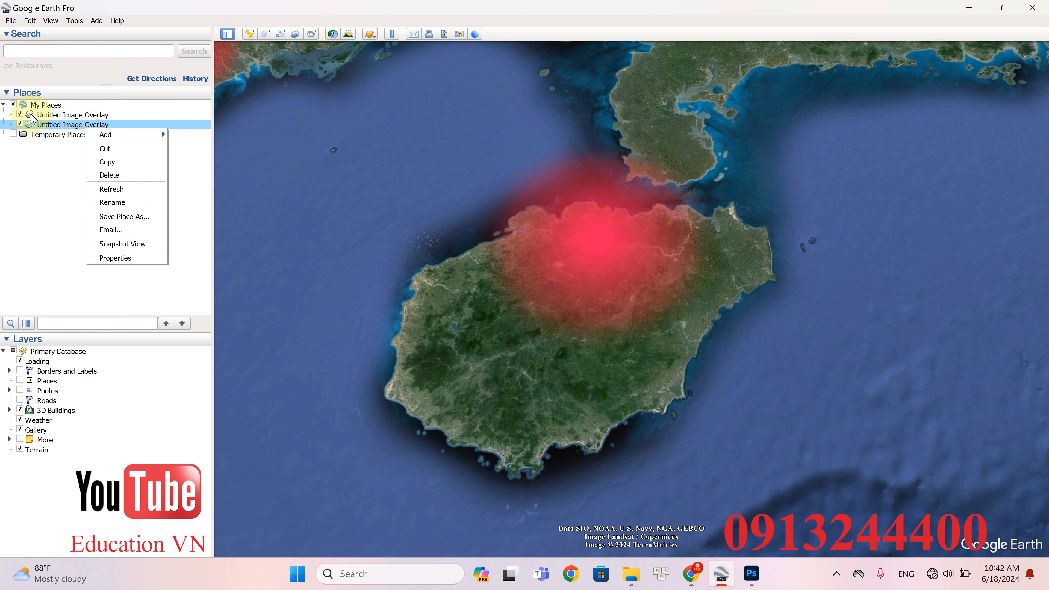
click(20, 114)
Edit the second image overlay, shrinking it and moving its red glow to the middle of the large island
right_click(73, 127)
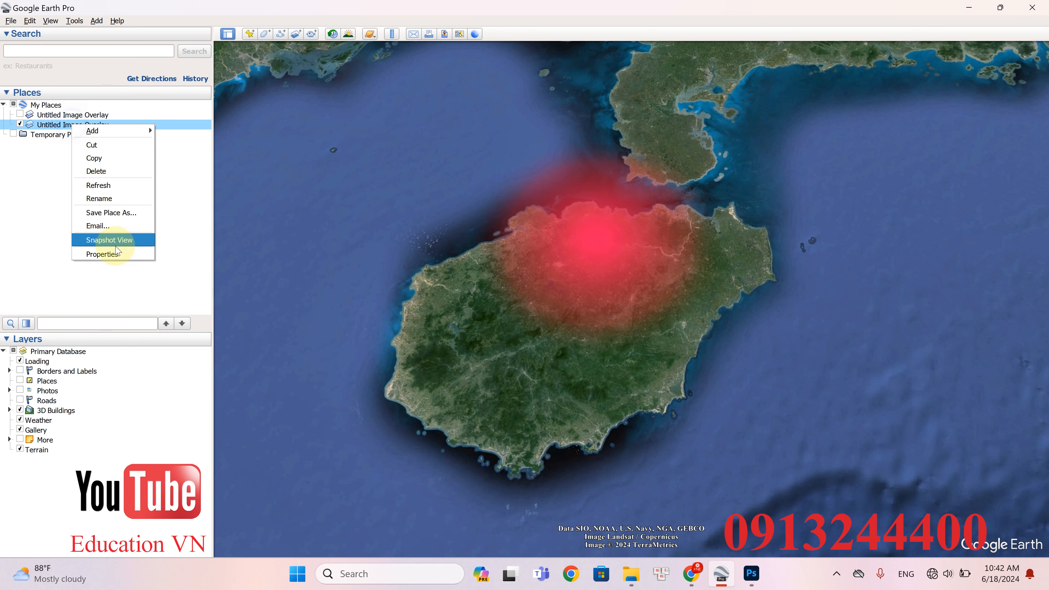
click(115, 254)
drag(606, 241, 592, 281)
drag(340, 446, 466, 375)
scroll(636, 260, up, 2)
drag(642, 258, 585, 292)
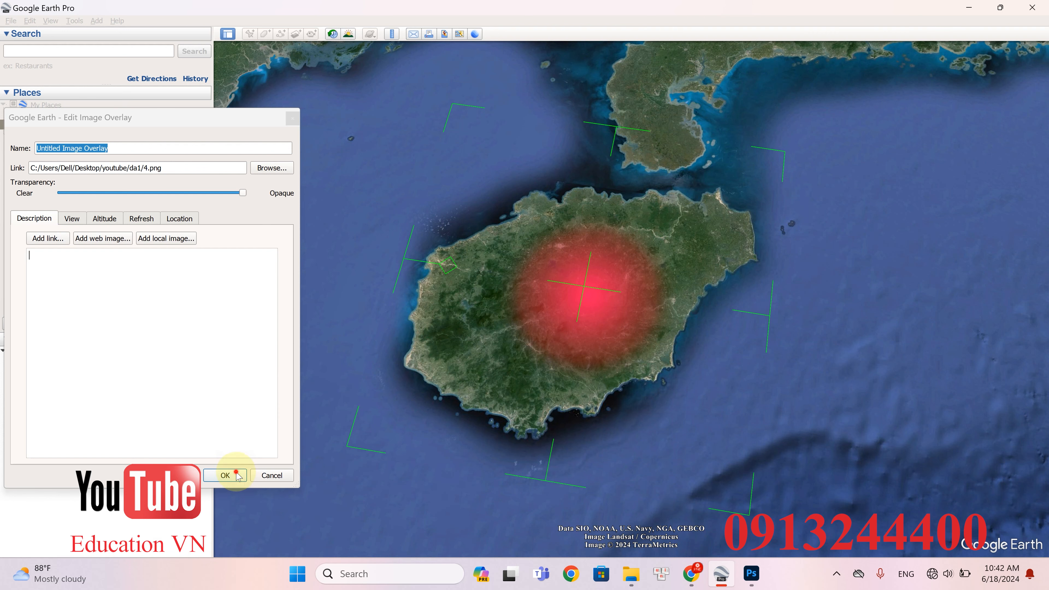
click(226, 474)
click(835, 574)
click(863, 477)
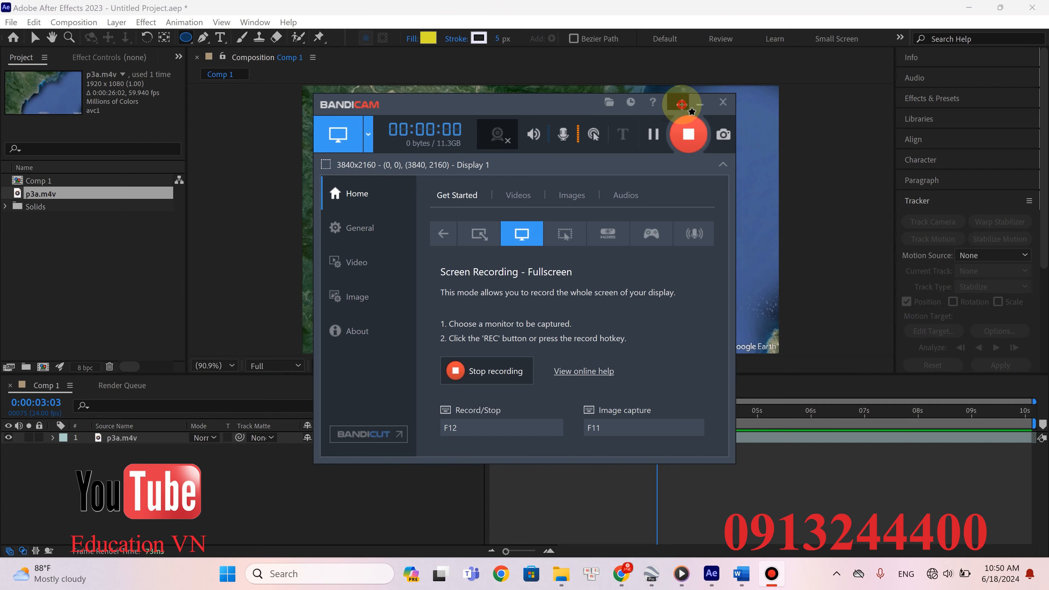
click(681, 105)
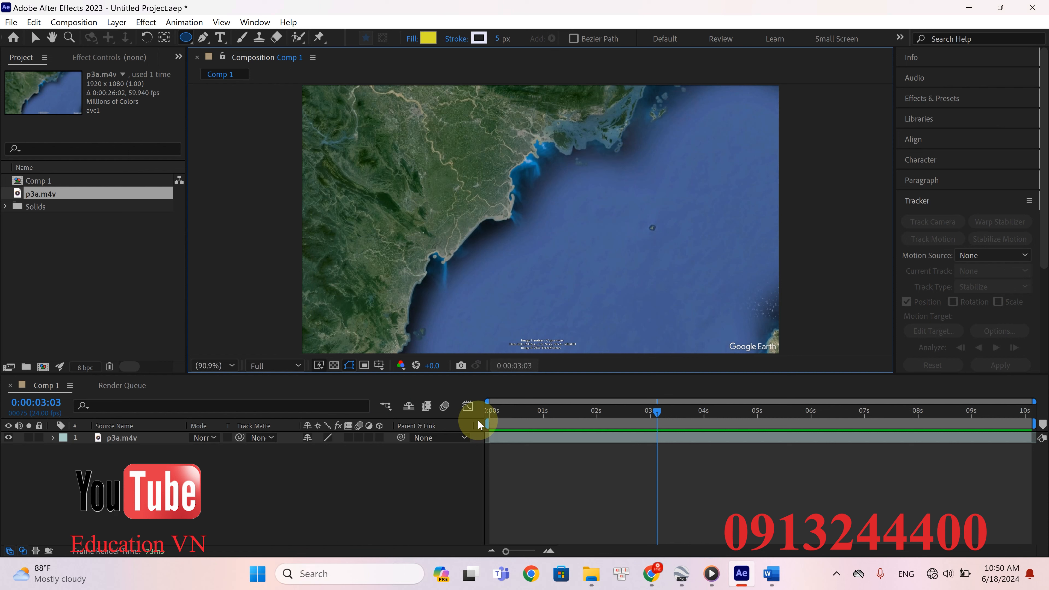
right_click(75, 270)
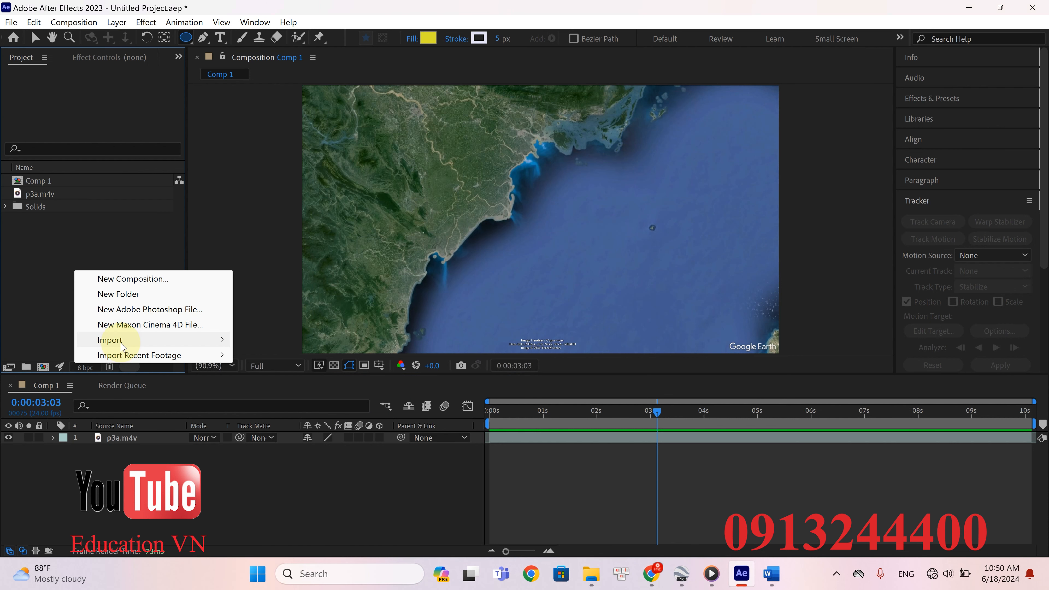
Scrub Comp 1's timeline to 0:00:06:12 to preview the p3a.m4v map footage
mouse_move(120, 346)
drag(656, 413, 838, 442)
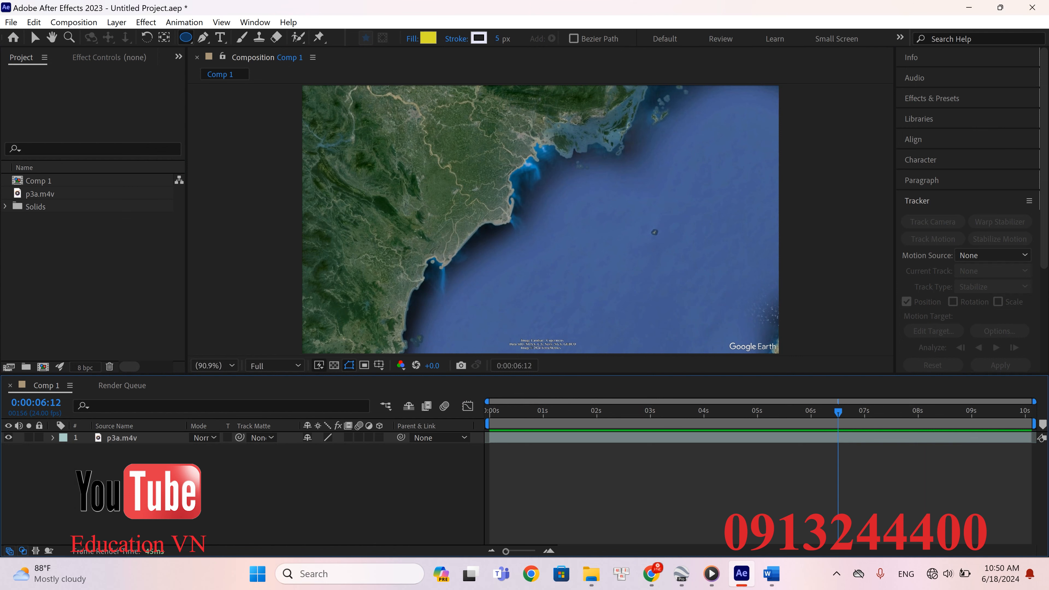
Add a 1920 x 1080 px red solid layer with color F20133 above the p3a.m4v footage in Comp 1
right_click(156, 489)
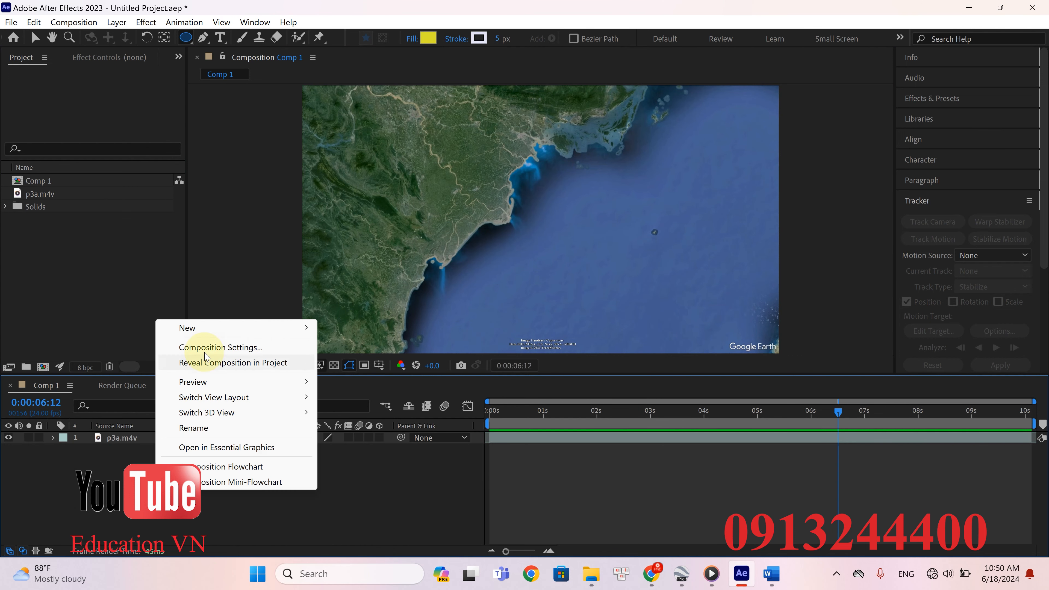
mouse_move(296, 327)
click(351, 362)
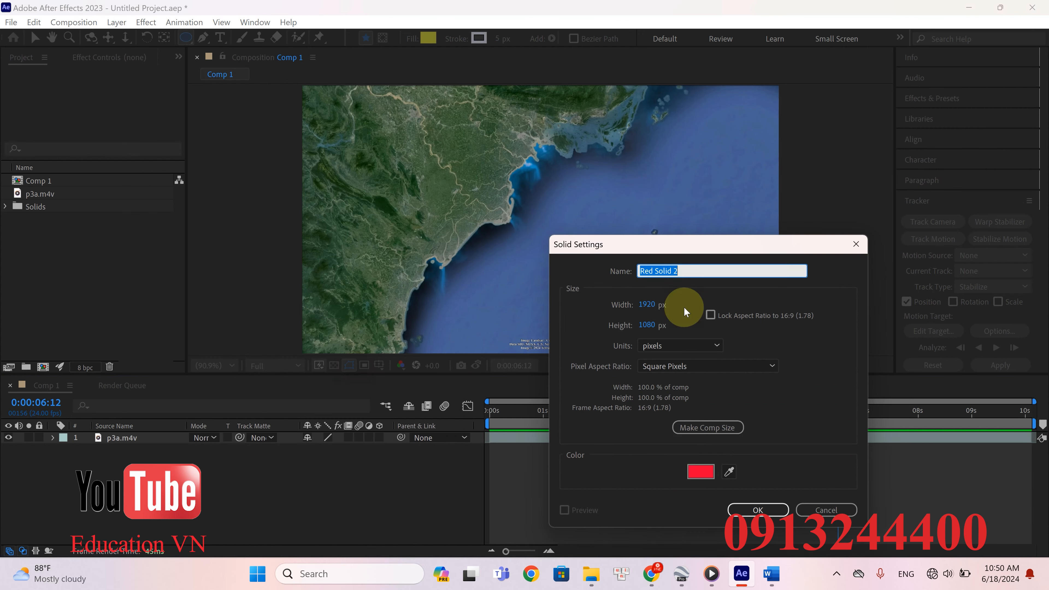
click(700, 473)
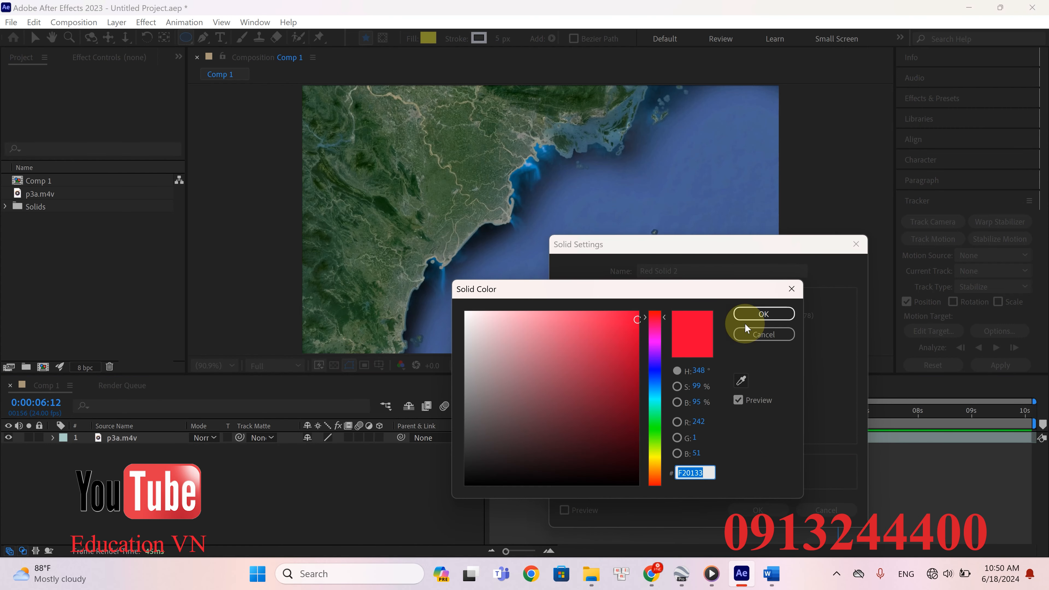
click(759, 315)
click(757, 510)
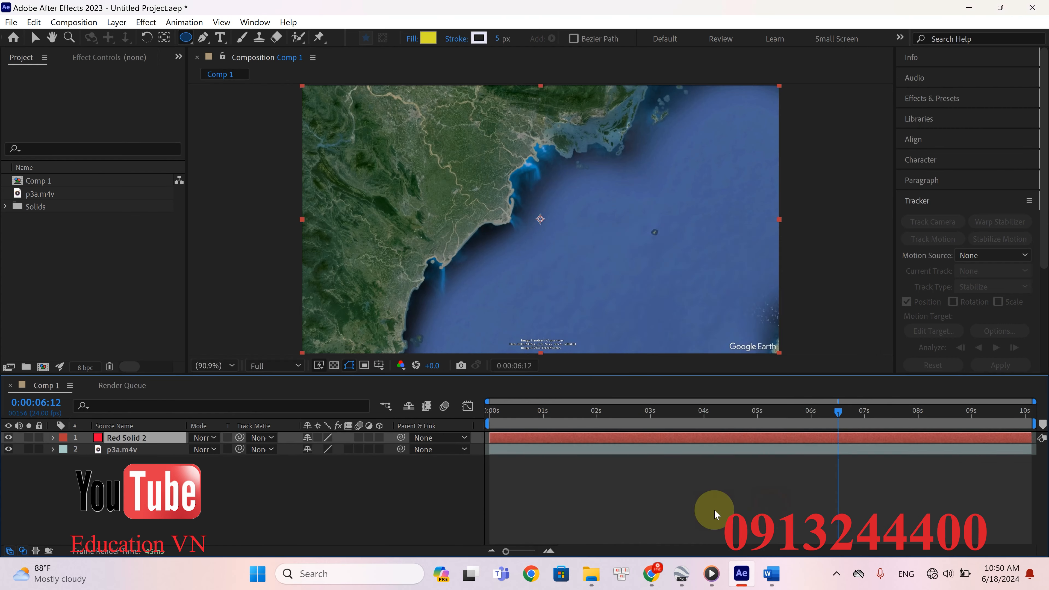
Draw a circular mask on the red solid over the coastline, hiding the layer while drawing and showing it again
click(8, 437)
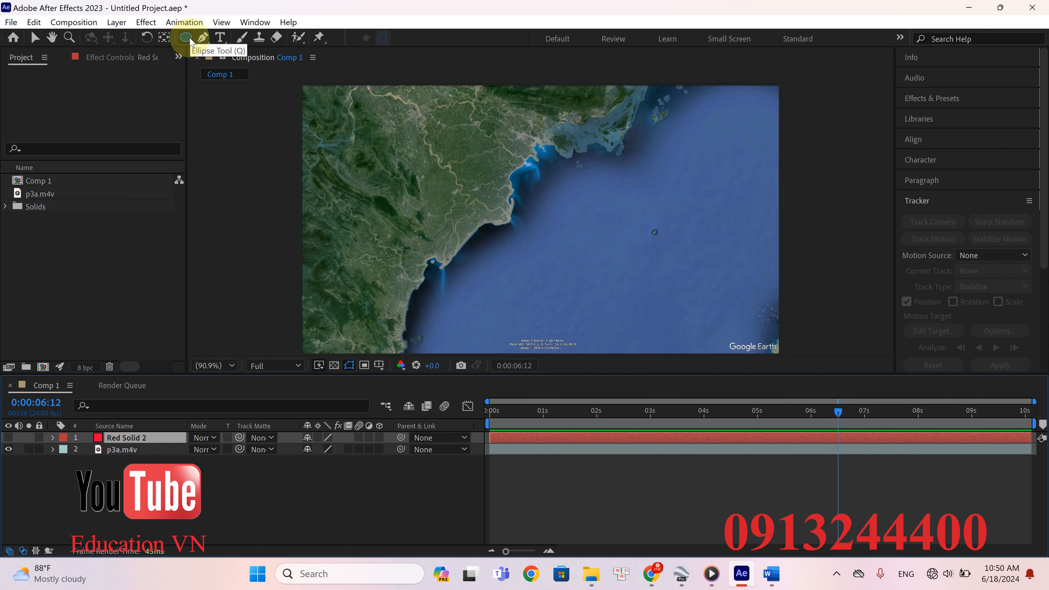
click(428, 198)
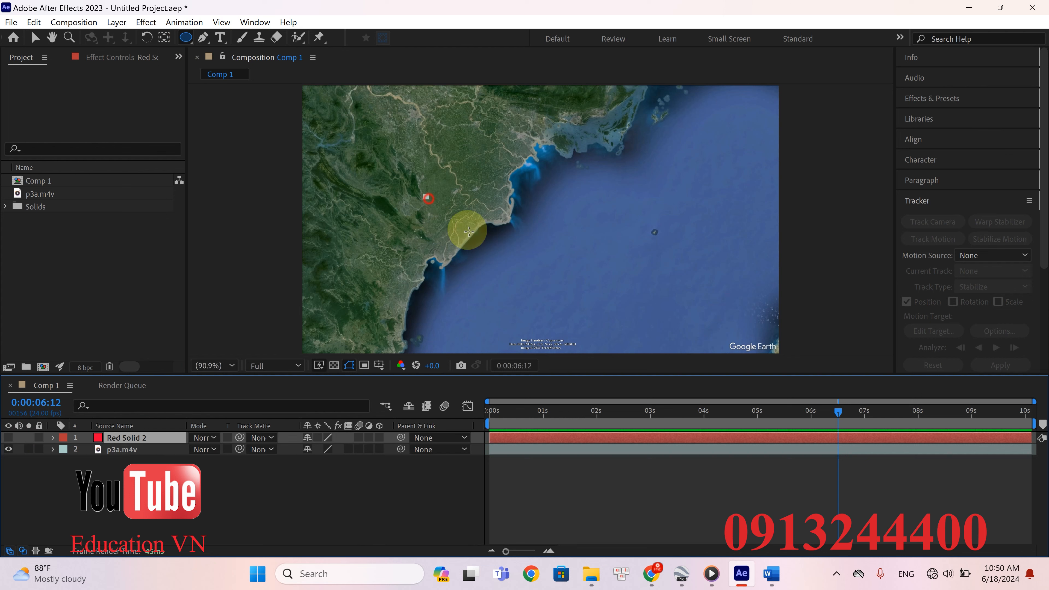
drag(469, 231, 500, 271)
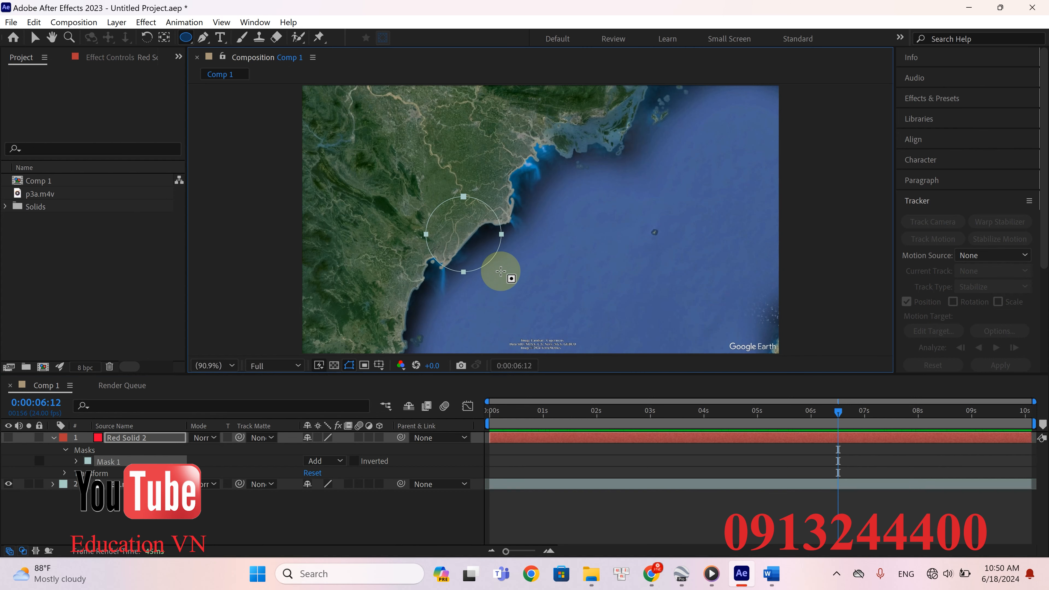
click(8, 438)
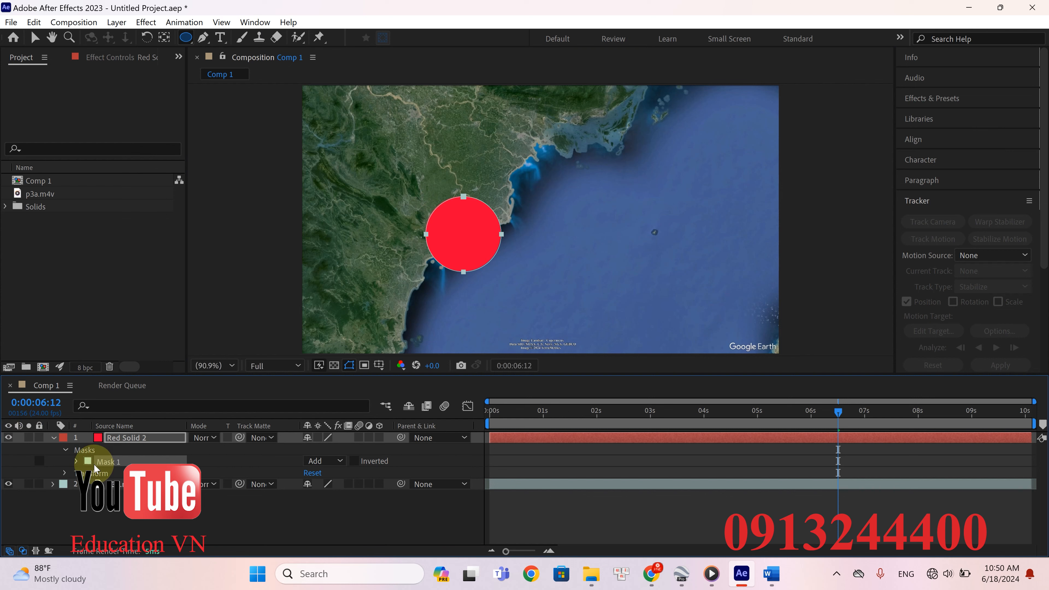
Set the circular mask's feather to 267 pixels and preview the composition from its first frame
click(77, 461)
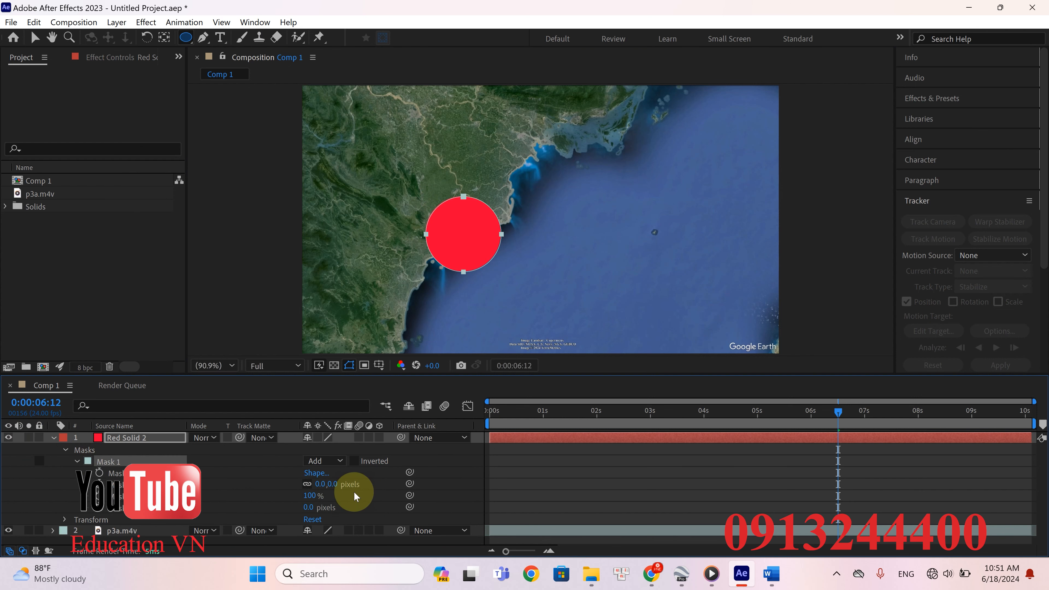
drag(330, 485, 528, 500)
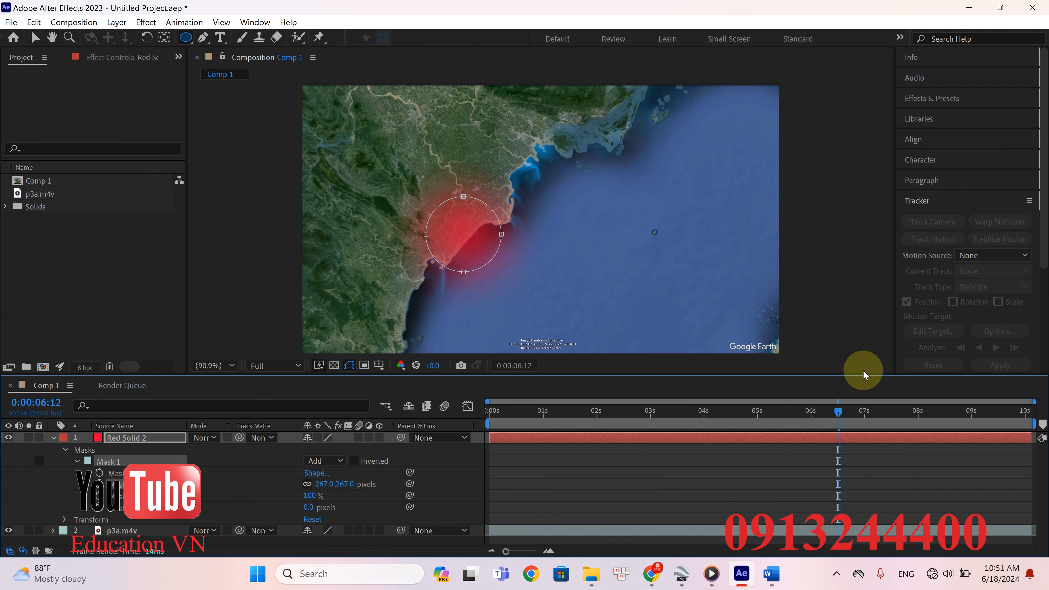
key(Home)
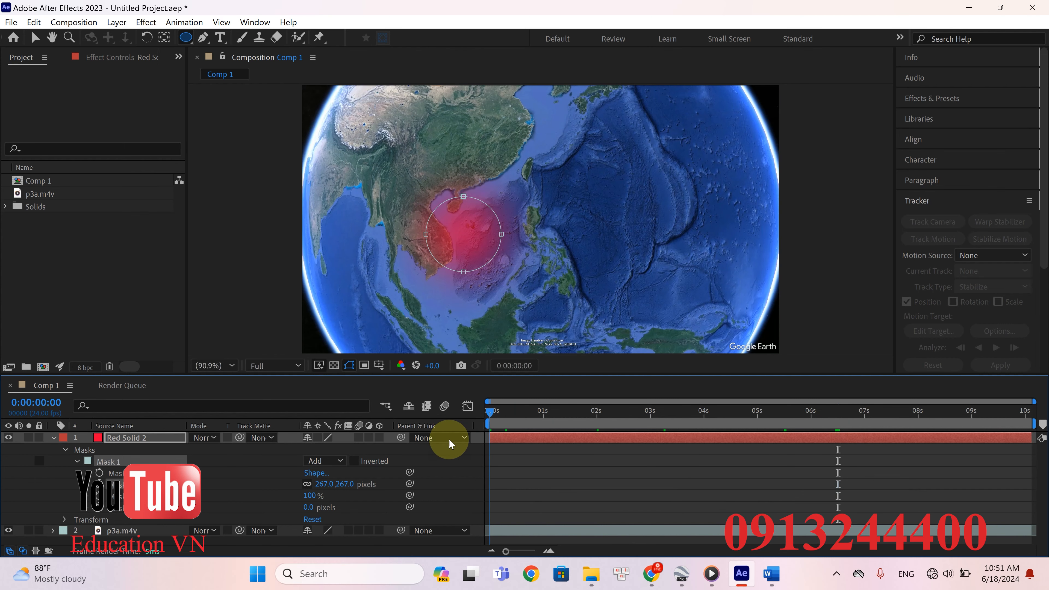
key(space)
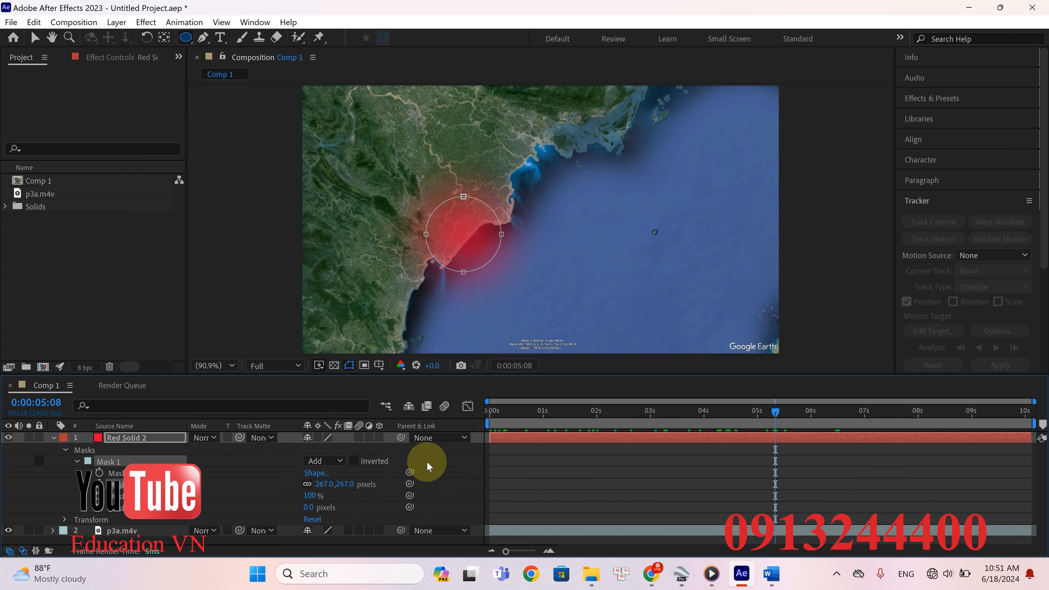
Trim the start of the red solid layer to 0:00:05:08 and scrub around the new start point
click(54, 438)
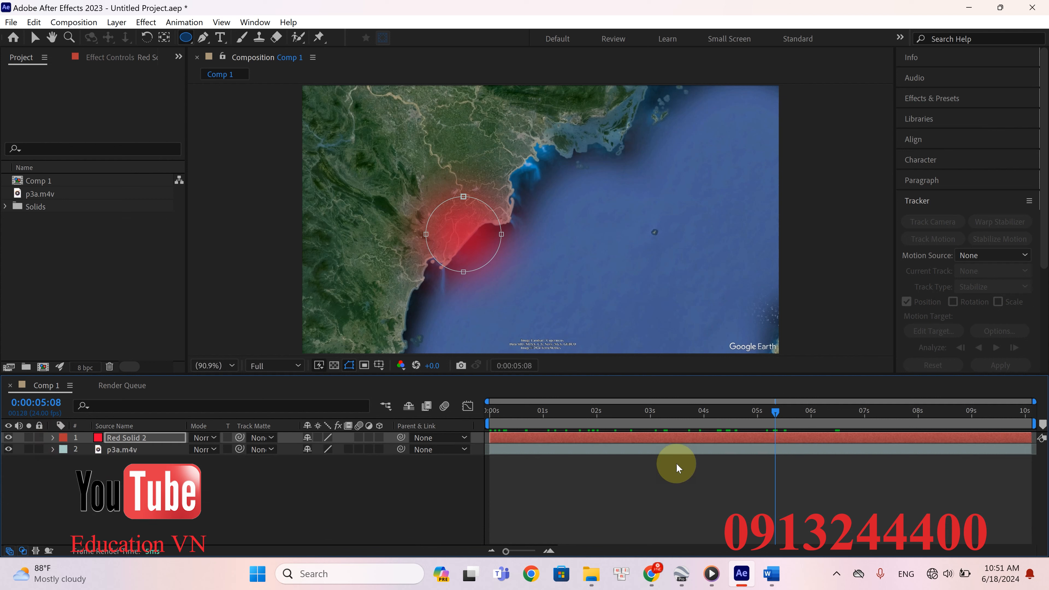
click(766, 439)
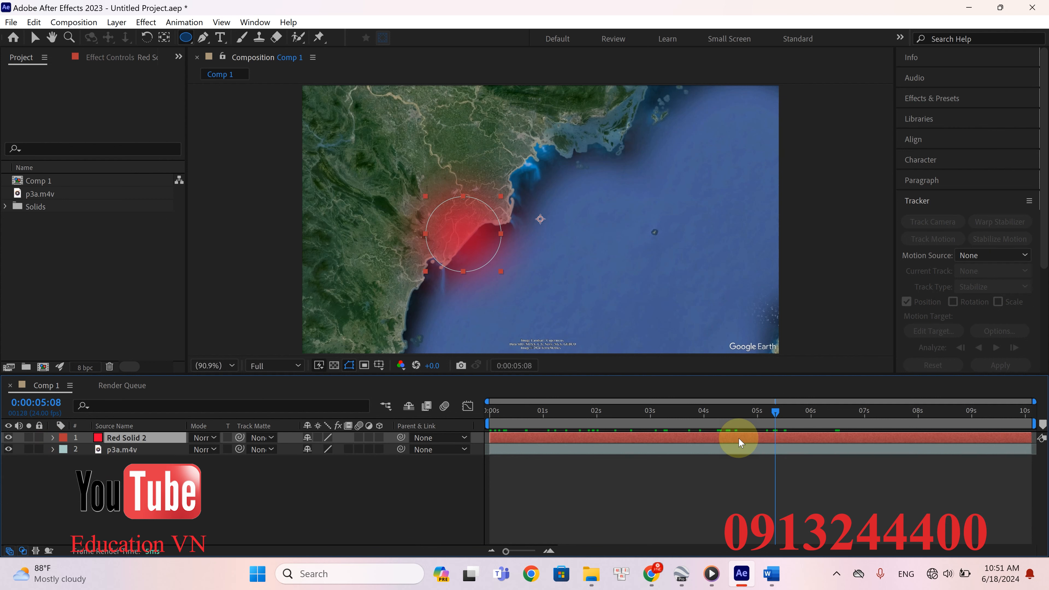
key(alt+bracketleft)
click(775, 413)
drag(603, 434, 541, 448)
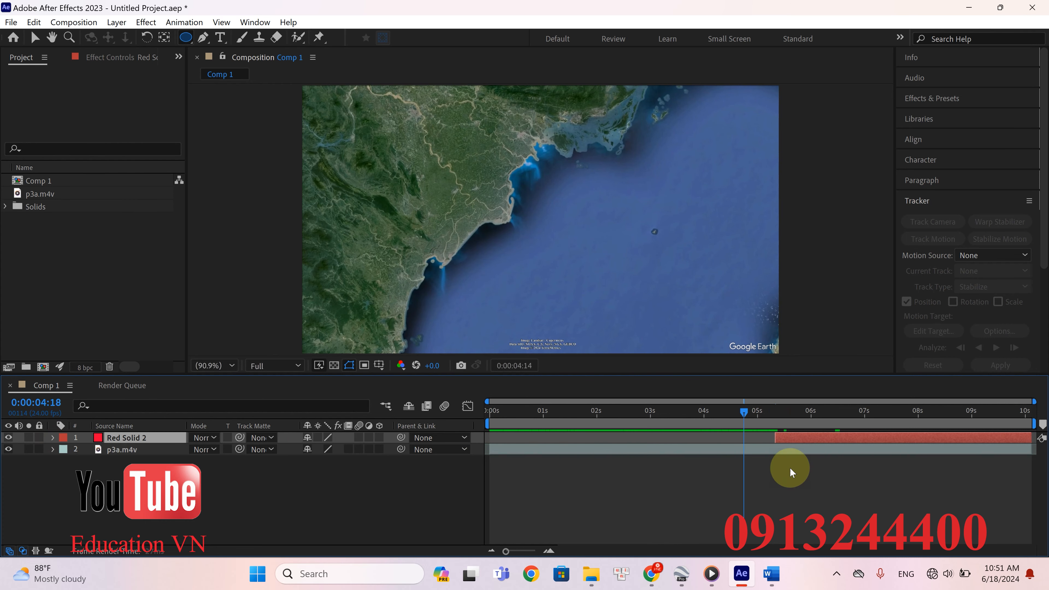
click(796, 469)
click(776, 413)
drag(776, 414, 792, 414)
Start Opacity keyframing on the red solid at 0:00:05:09 with a value of 0%
click(128, 443)
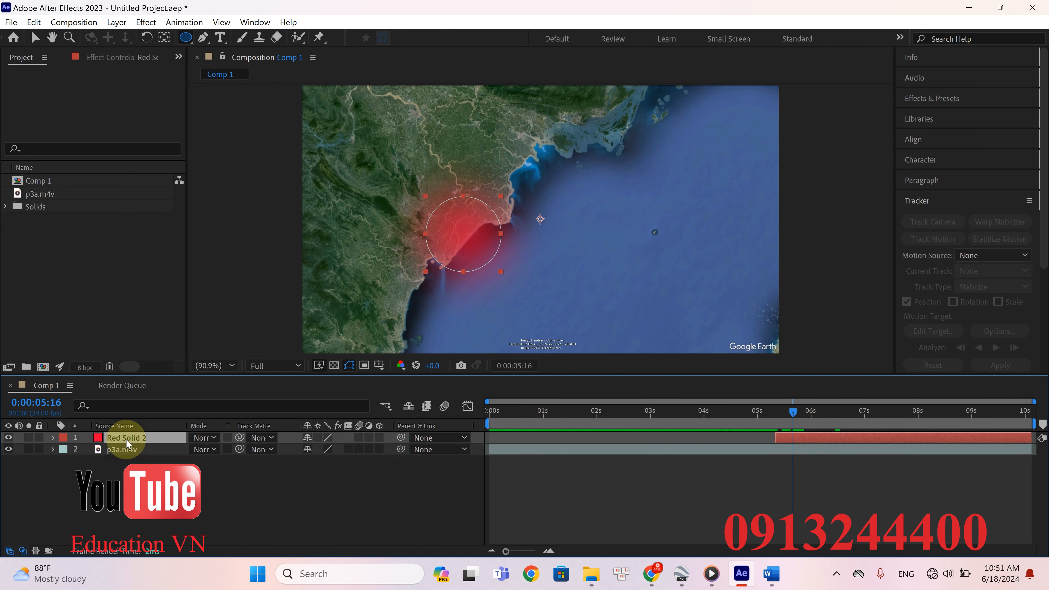
key(t)
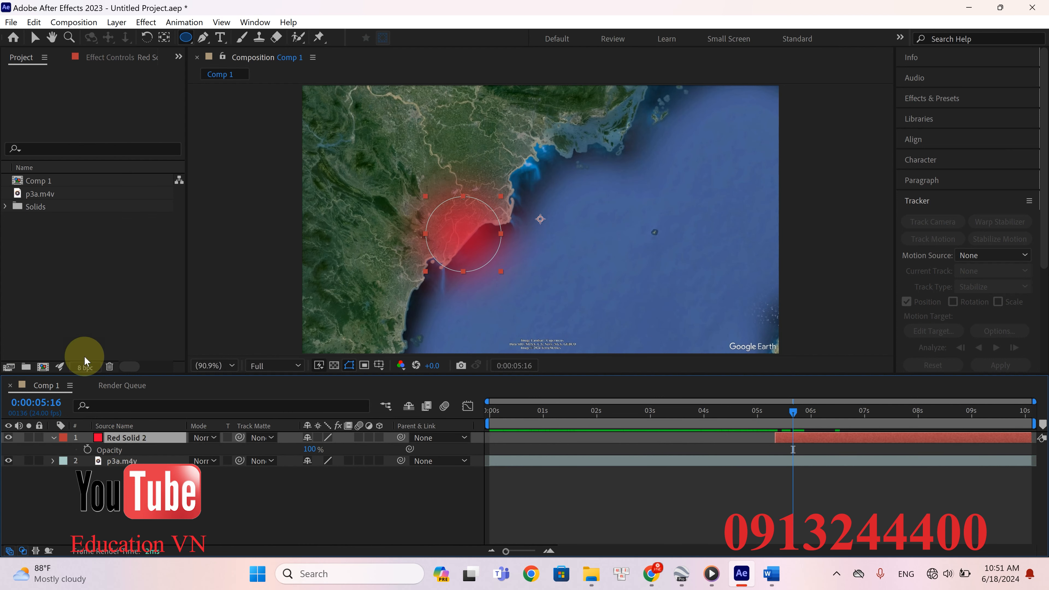
click(50, 441)
click(50, 441)
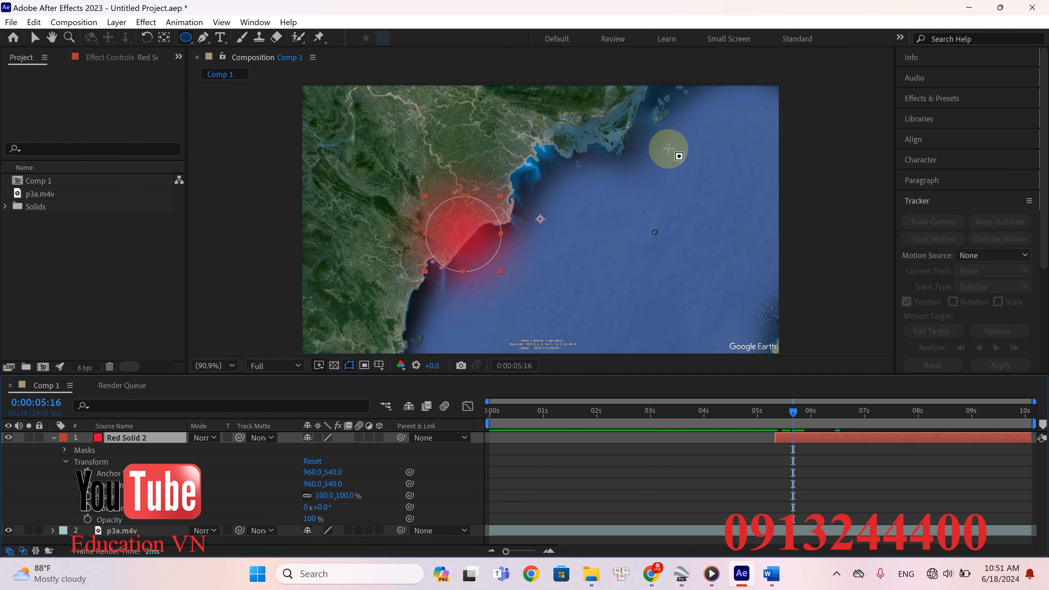
drag(792, 410, 783, 415)
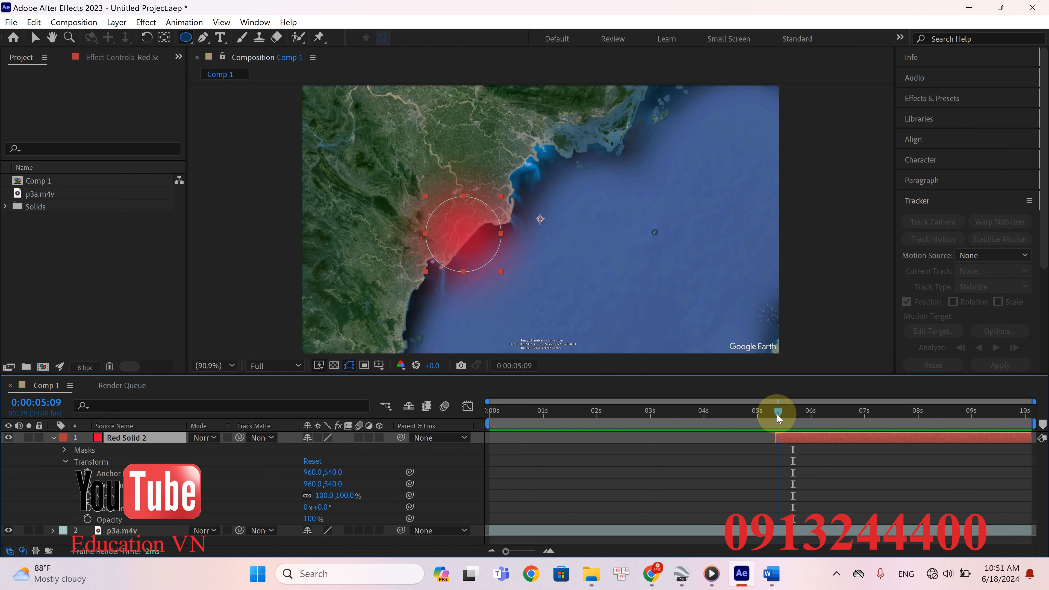
click(87, 519)
click(253, 521)
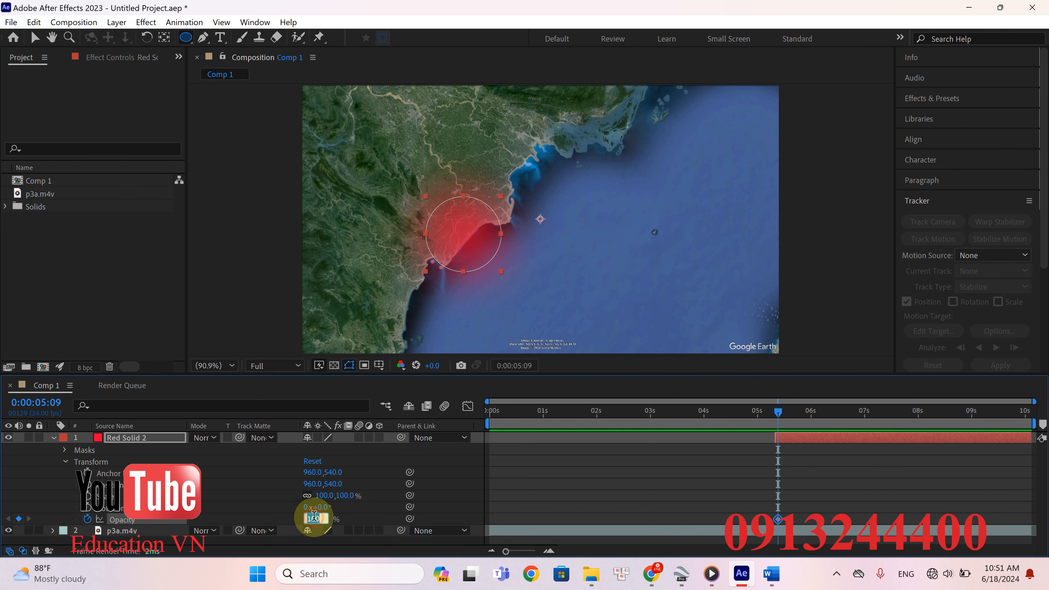
text(0)
click(784, 430)
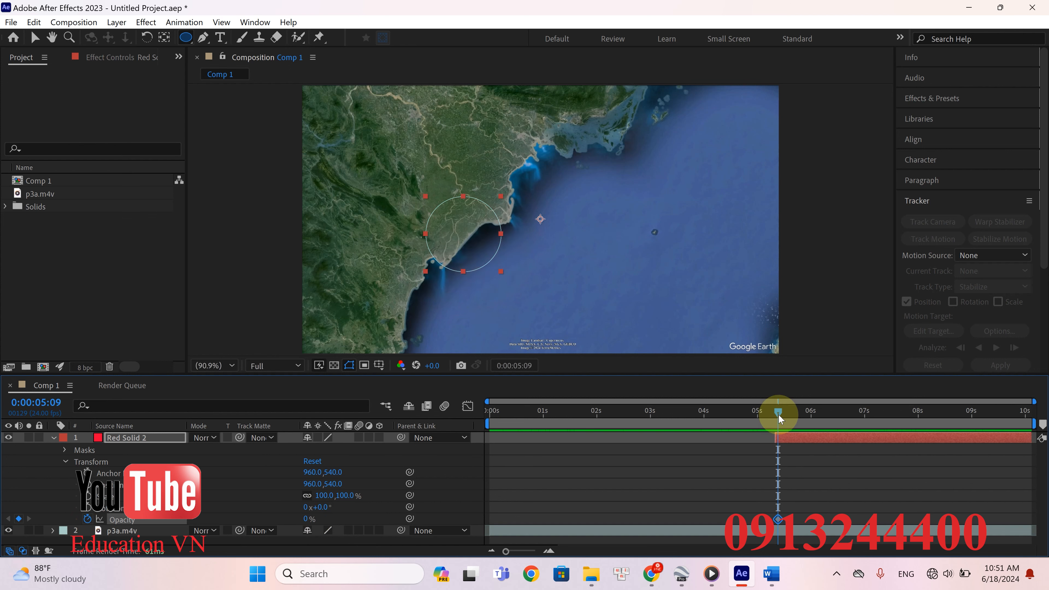
Add a 100% Opacity keyframe to the red solid at 0:00:05:23
drag(779, 418, 804, 418)
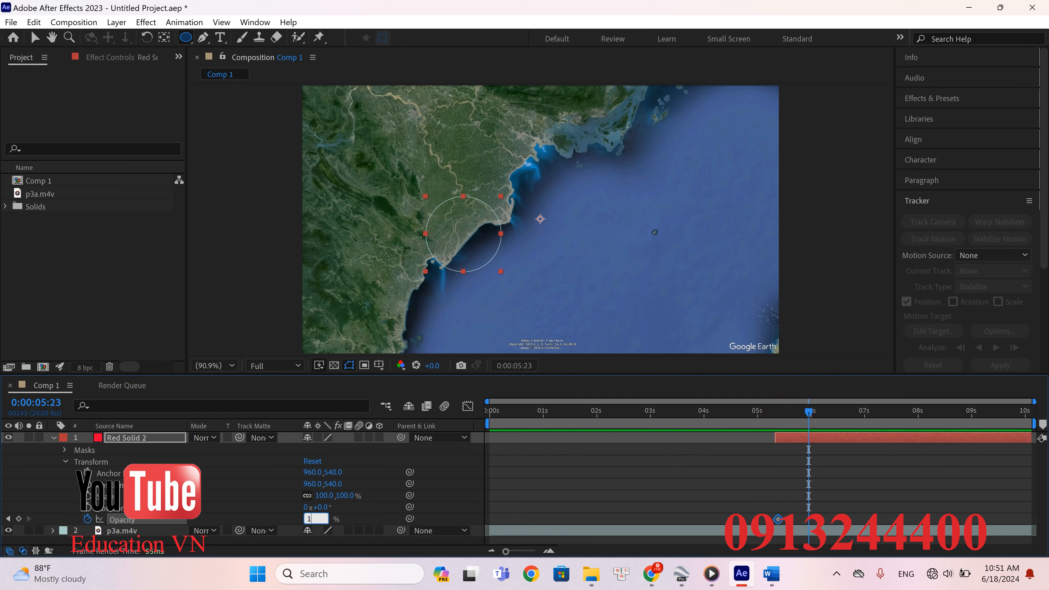
click(307, 517)
text(100)
click(830, 458)
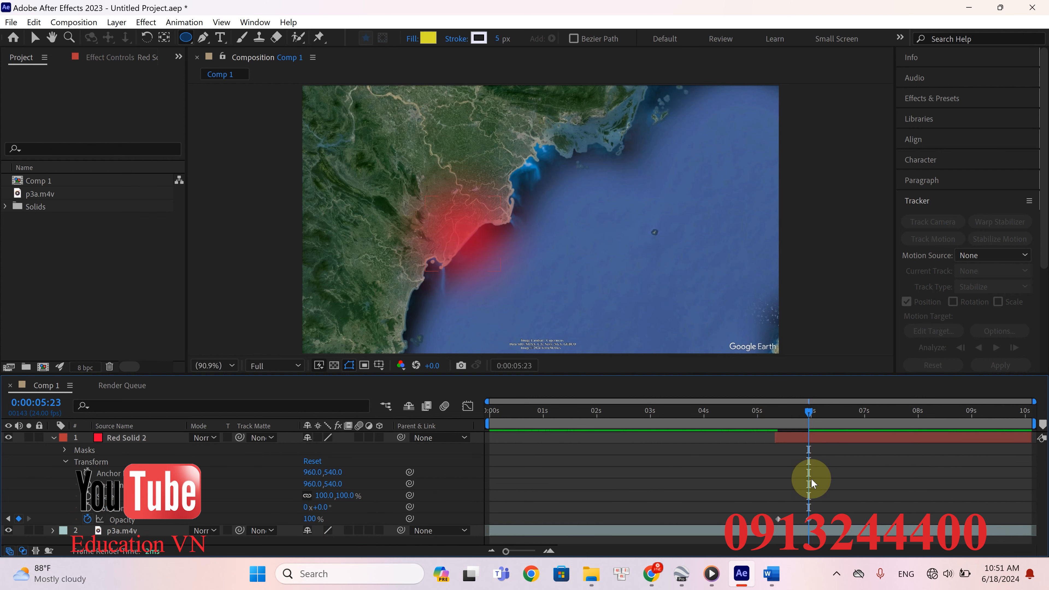
Copy the red solid's two Opacity keyframes and paste them at 0:00:06:10
drag(823, 522, 781, 524)
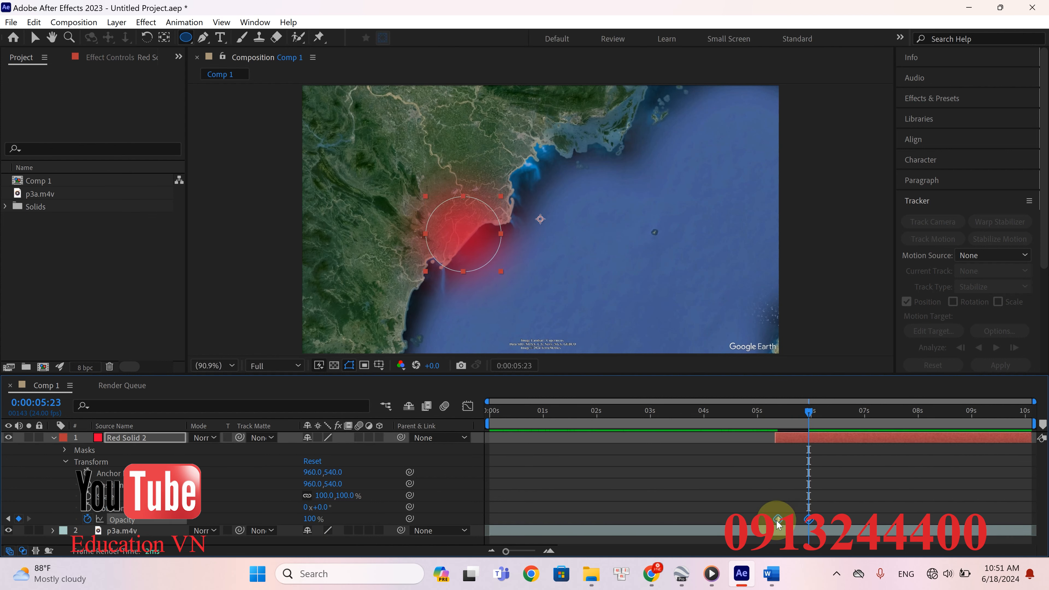
mouse_move(831, 418)
mouse_down()
mouse_move(842, 417)
mouse_move(834, 420)
mouse_up()
key(ctrl+v)
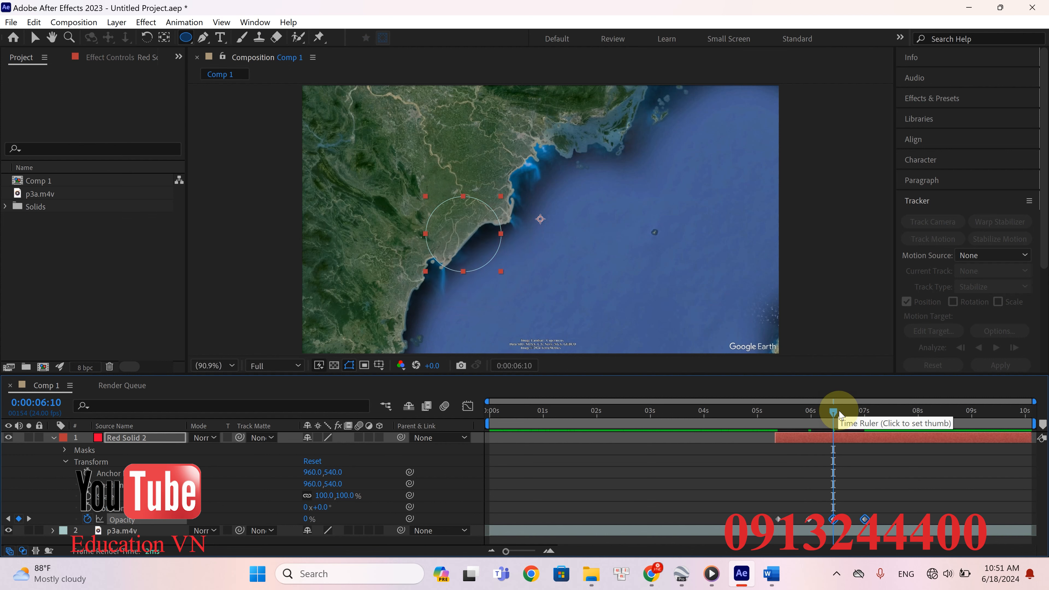
Paste the Opacity keyframe pair at 0:00:07:10 and once more after 8 seconds, and preview the blinking glow from 0:00:05:04
click(879, 417)
drag(882, 418, 886, 418)
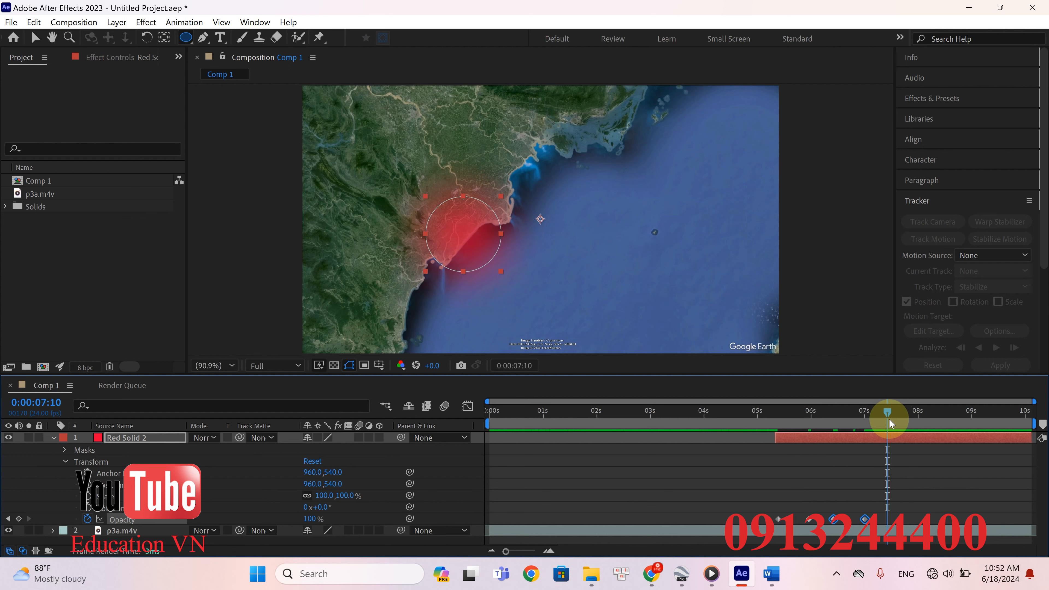
key(ctrl+v)
drag(887, 412, 764, 440)
key(ctrl+v)
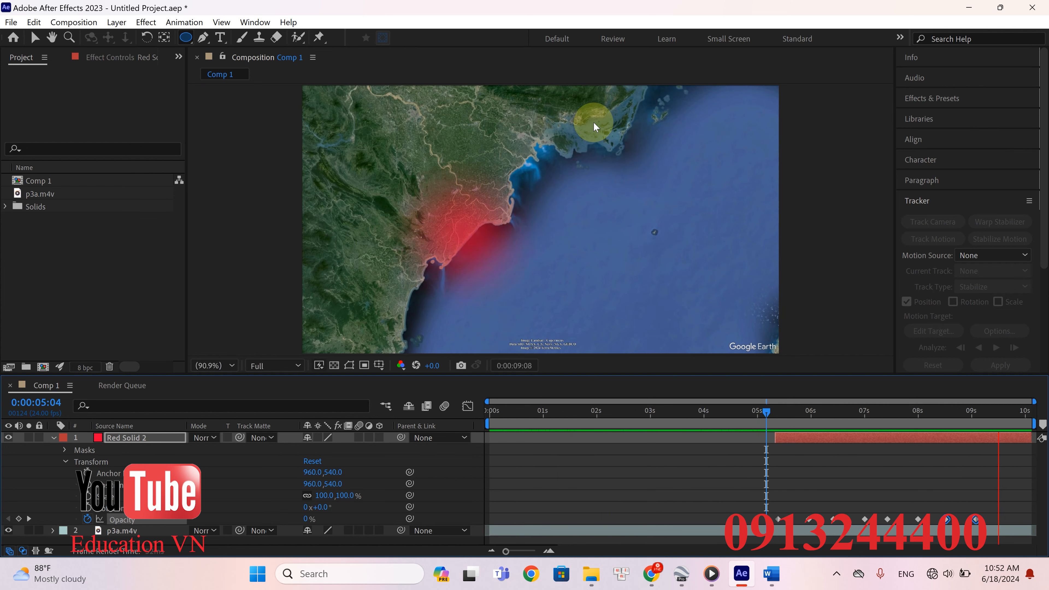
click(835, 573)
click(862, 493)
click(688, 134)
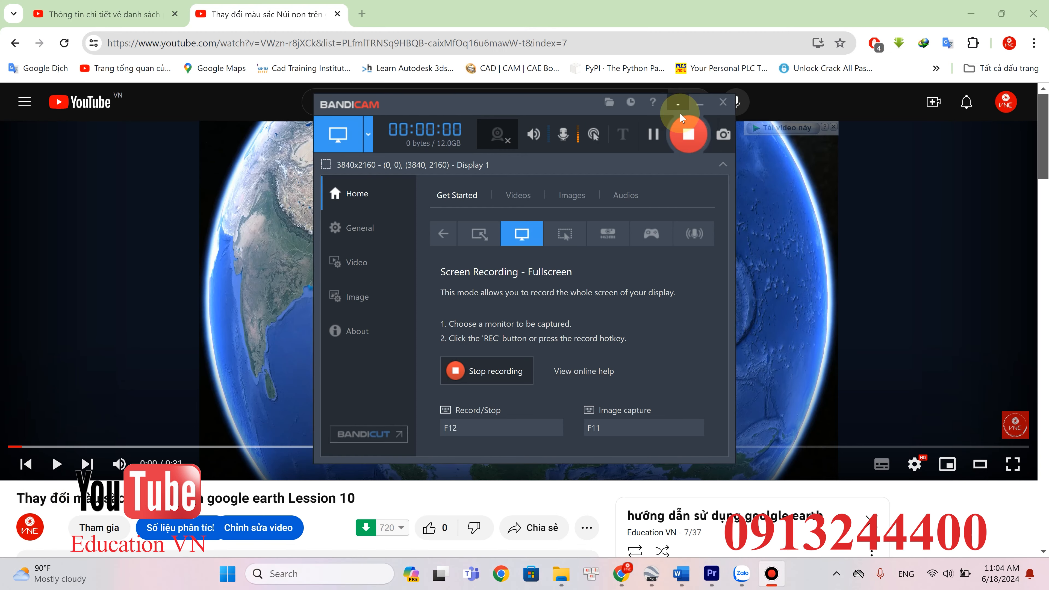
Switch to YouTube in Chrome and play the Google Earth Lession 10 video
click(55, 464)
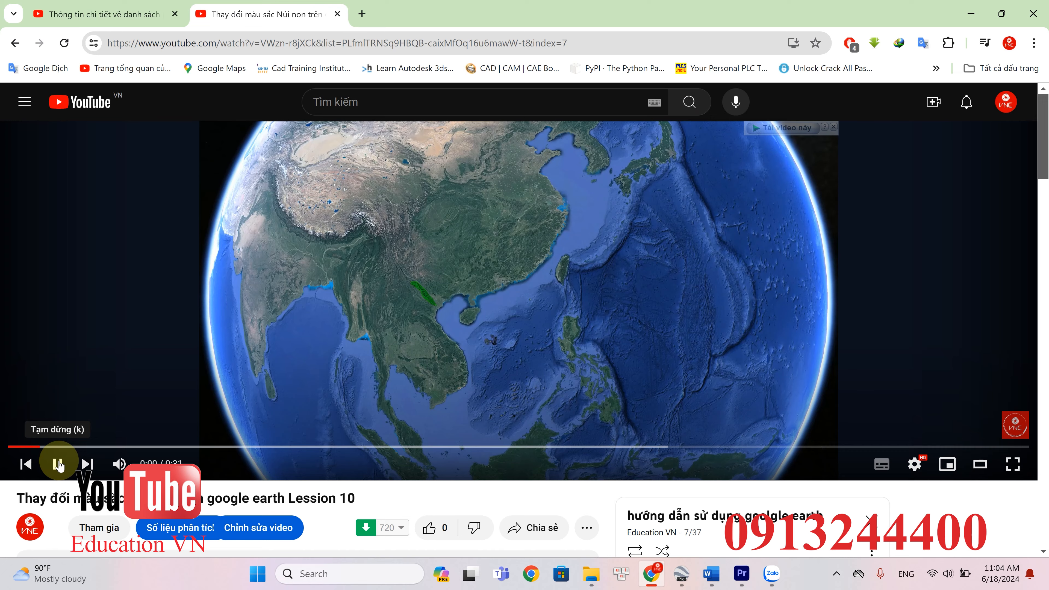